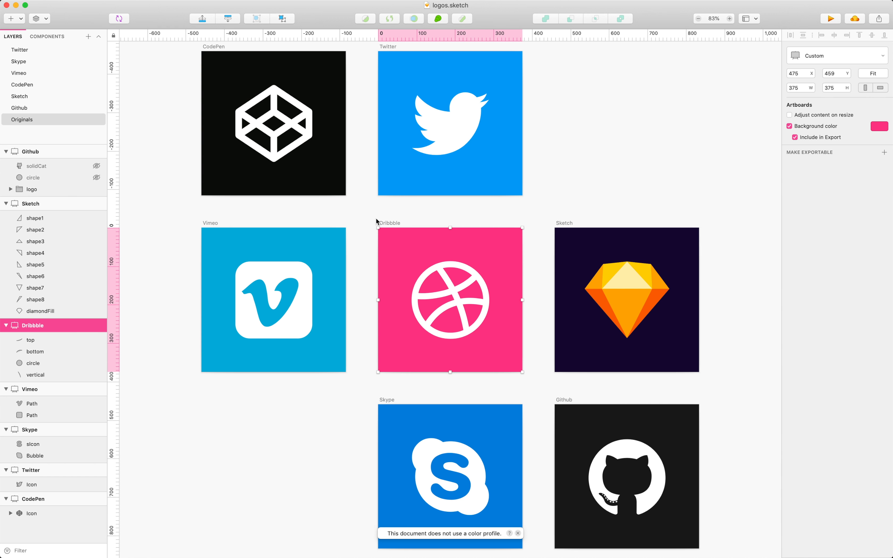
- Switch to Flow and create a new project linked to the file logos.sketch on the Desktop
key(super+Tab)
key(super+Tab)
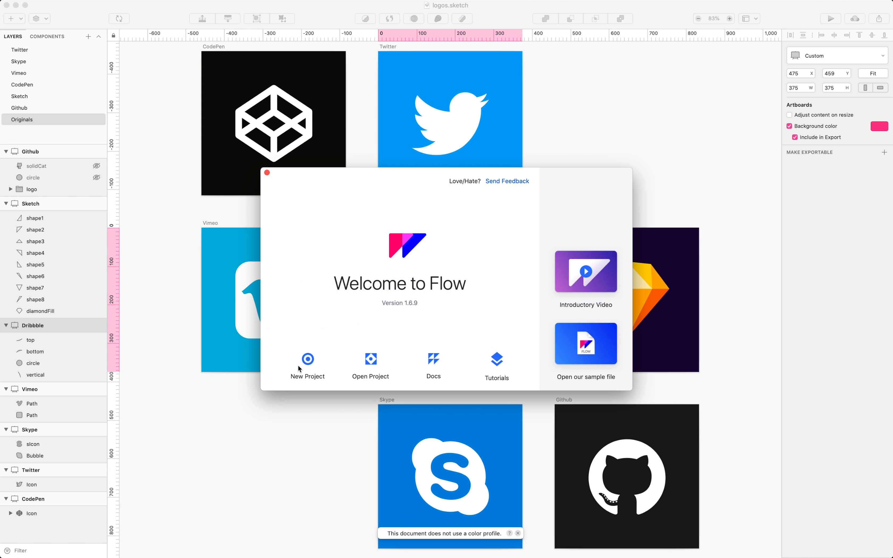
click(307, 360)
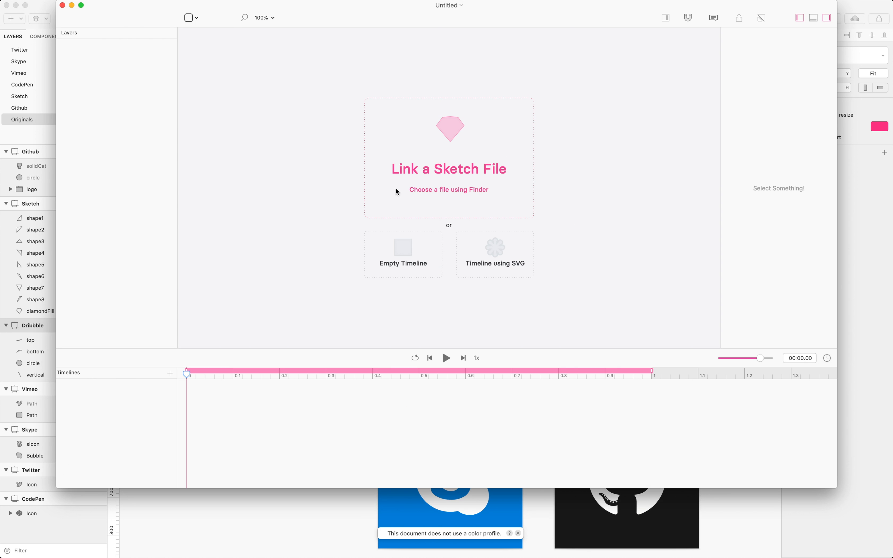
click(417, 175)
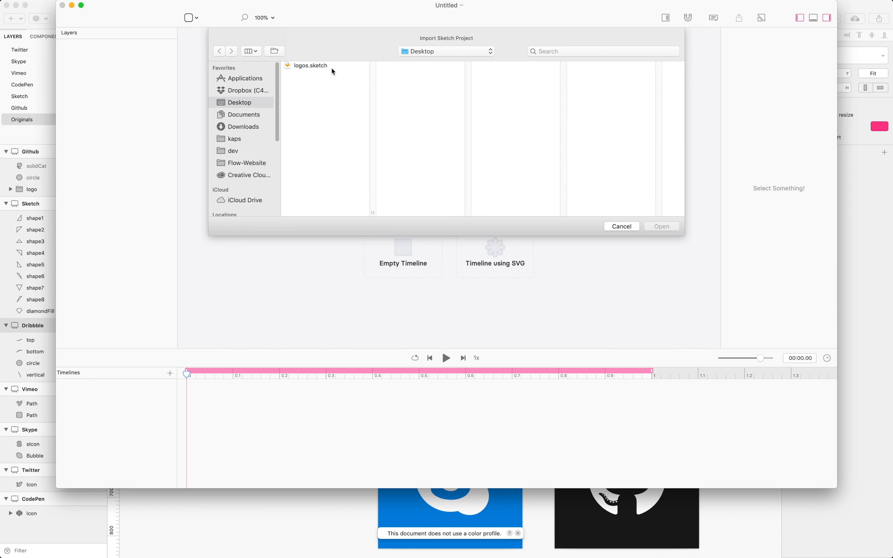
click(332, 67)
key(Return)
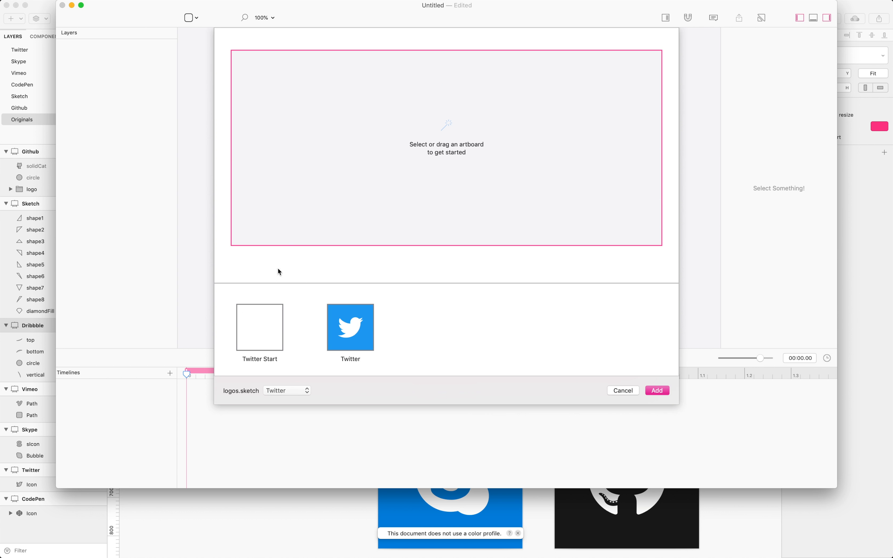
- Import the Dribbble artboard from the Originals page of the linked Sketch file
click(284, 392)
click(294, 442)
click(422, 328)
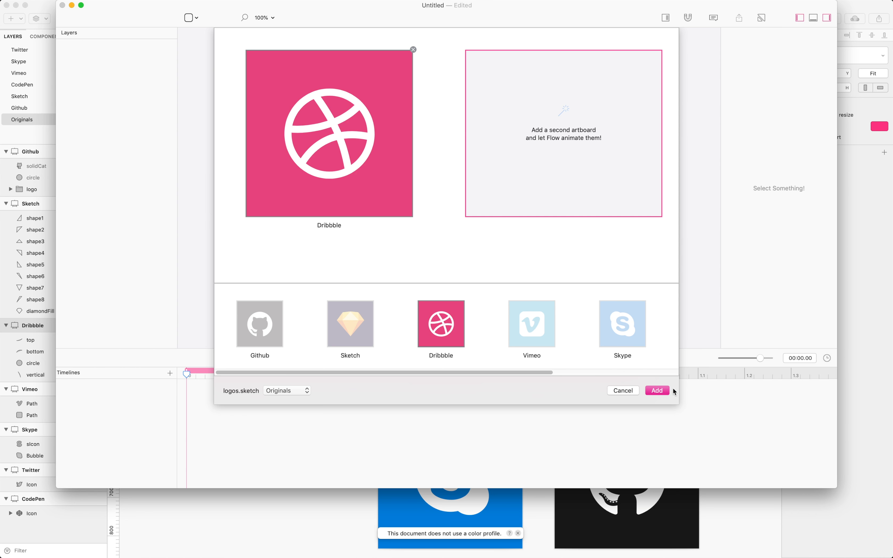
click(660, 393)
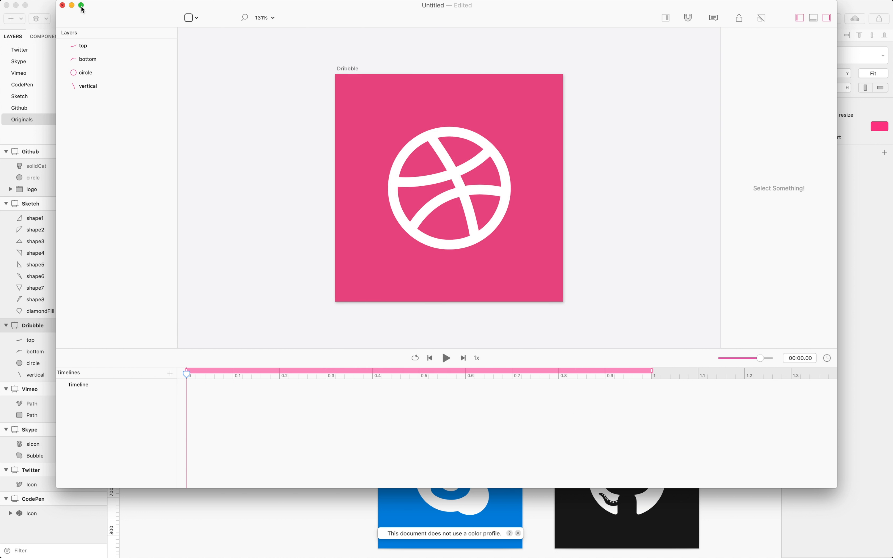
- Make the project window fill the screen and rename the timeline as DribbbleiOS
click(81, 5)
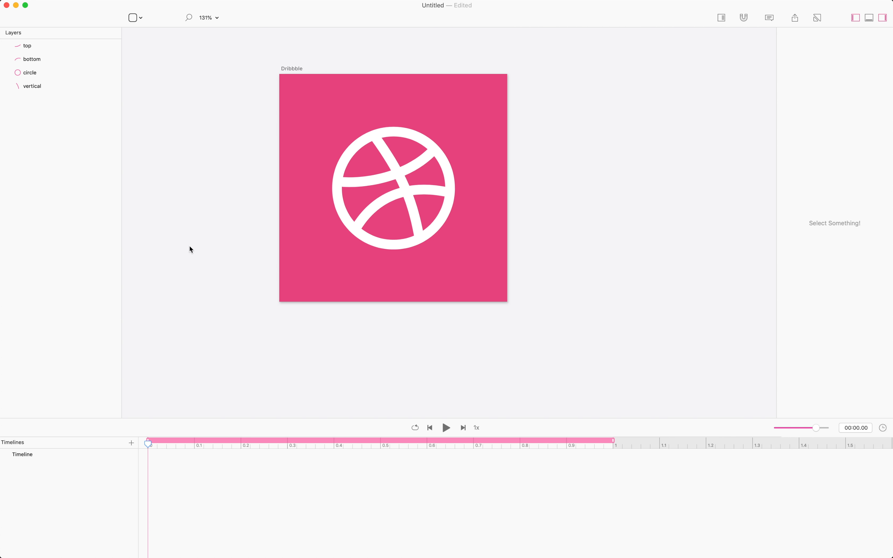
key(super+1)
click(42, 453)
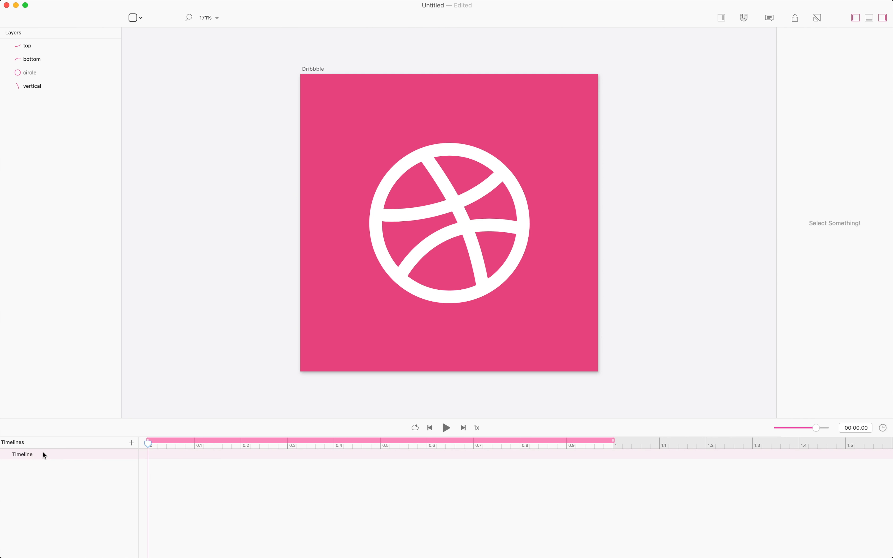
double_click(25, 455)
text(DribbbleiOS)
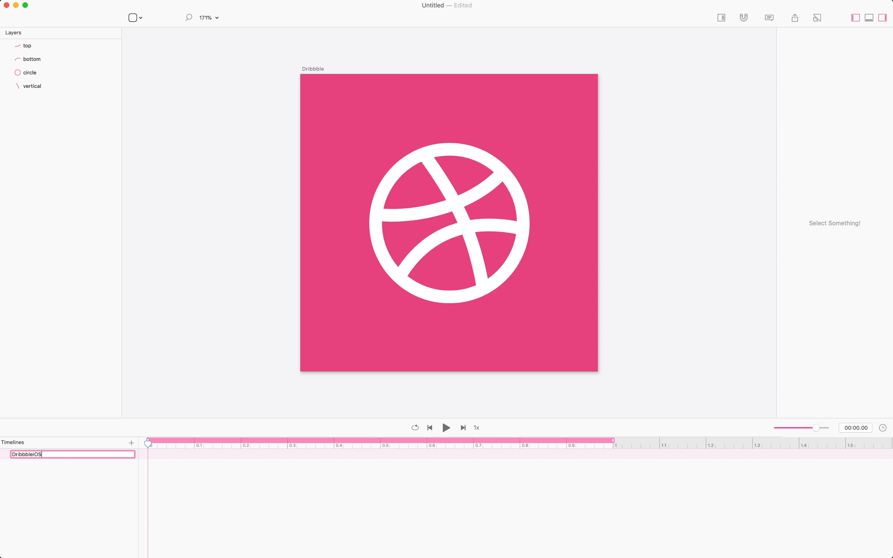
key(Return)
- Save the project on the Desktop as dribbbleLogo.flow
key(super+s)
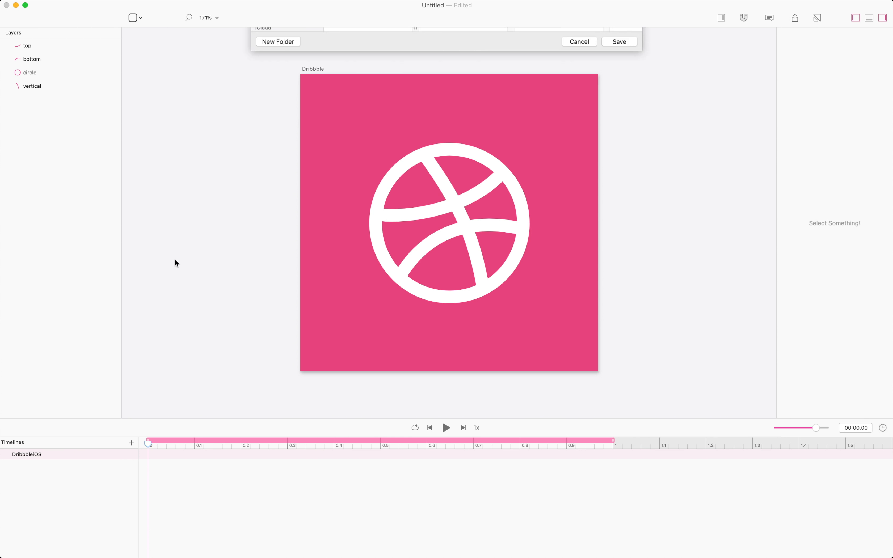
text(dribbble.flow)
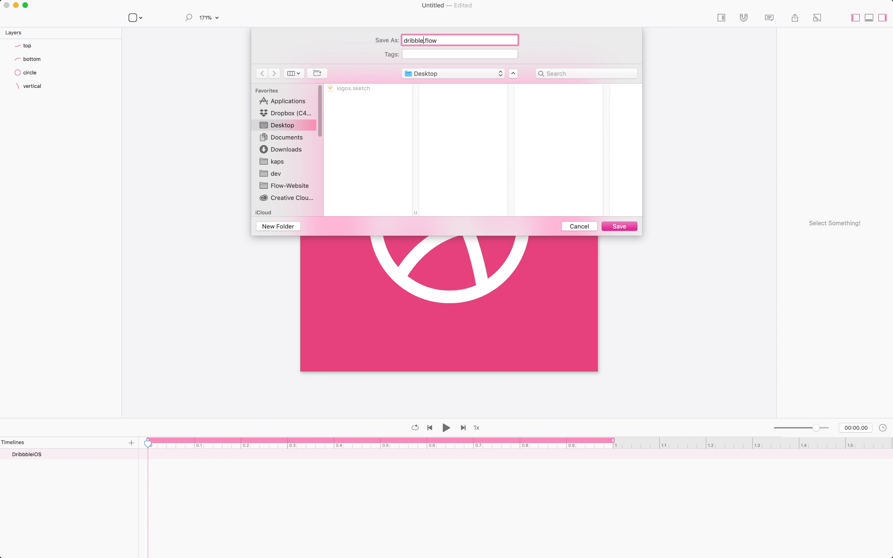
key(BackSpace)
key(BackSpace)
text(bbleLogo)
key(Return)
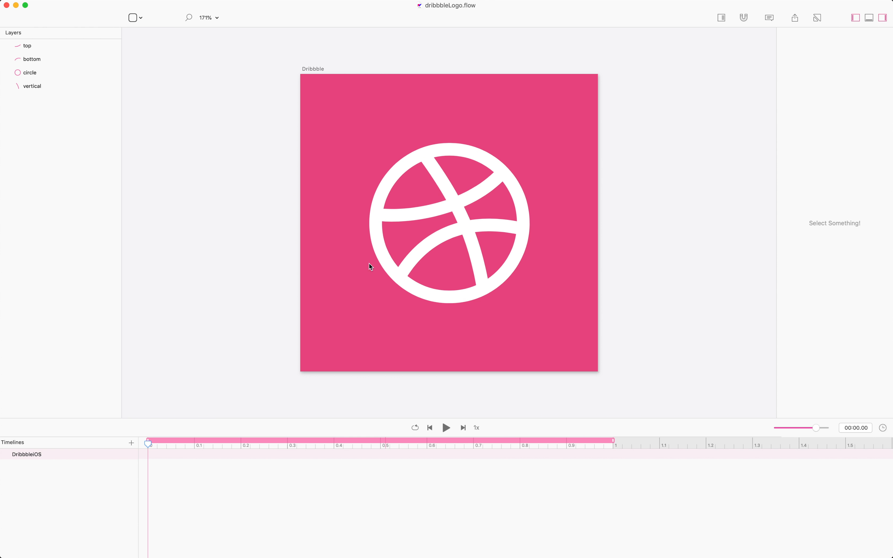
- Turn on Relative Mode and give all four logo layers a round line cap
key(super+a)
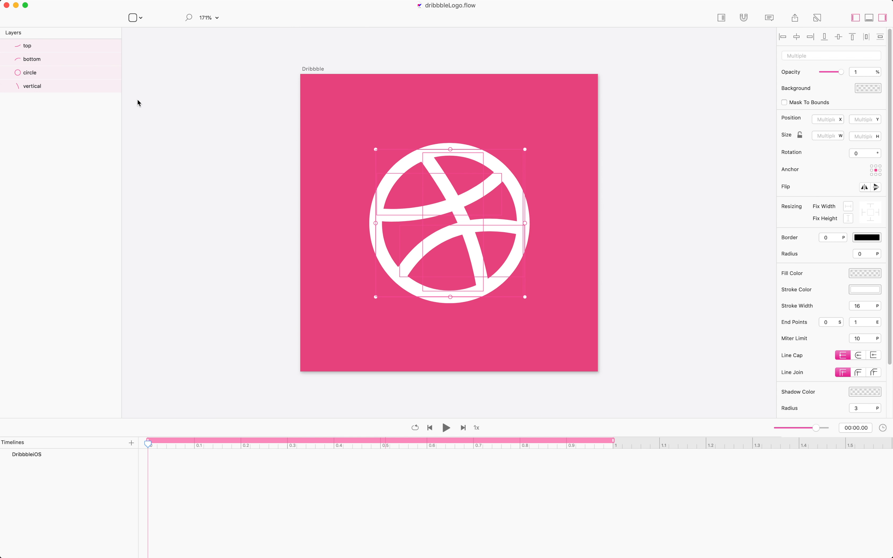
key(super+r)
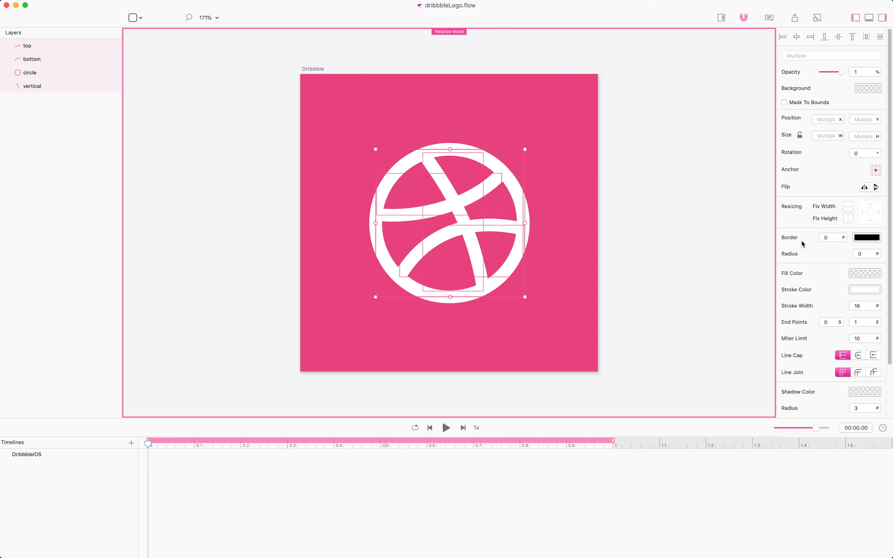
click(859, 357)
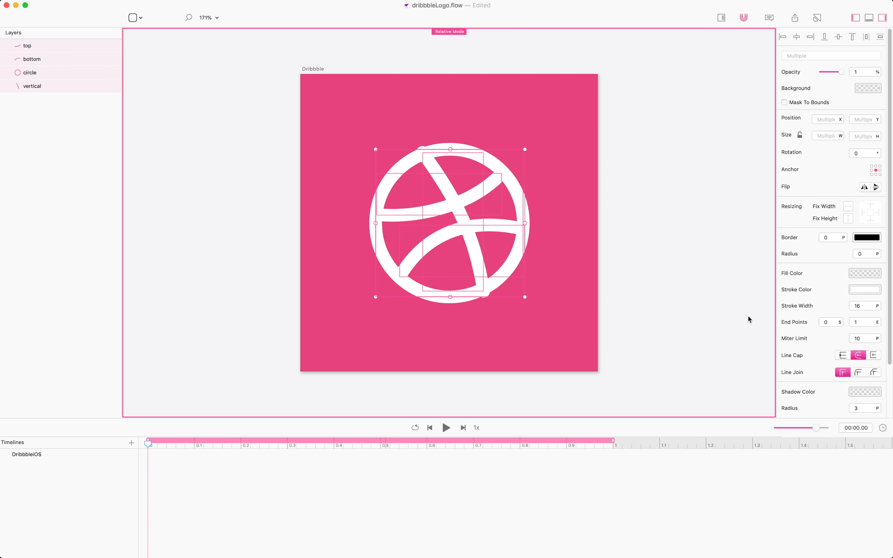
click(705, 283)
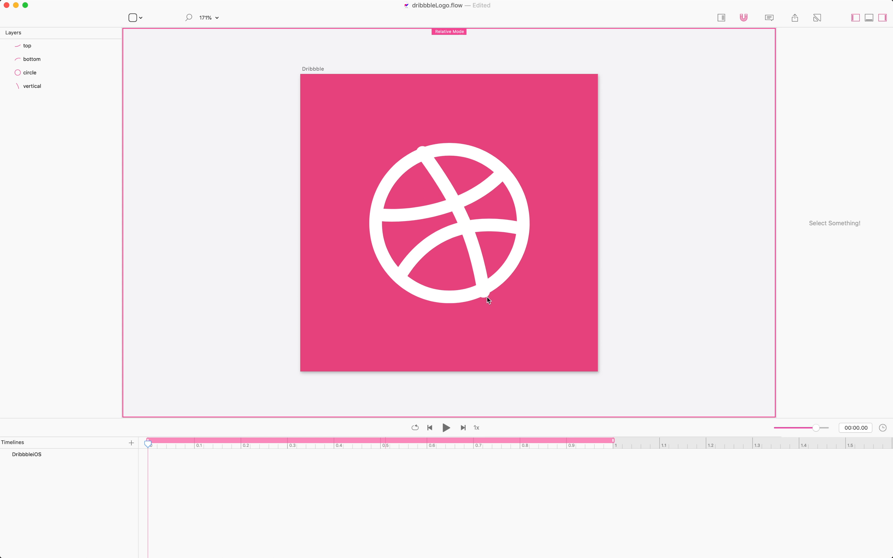
- Enlarge the circle about its centre to 196 by 196 and nudge it up to Y position 187
click(444, 155)
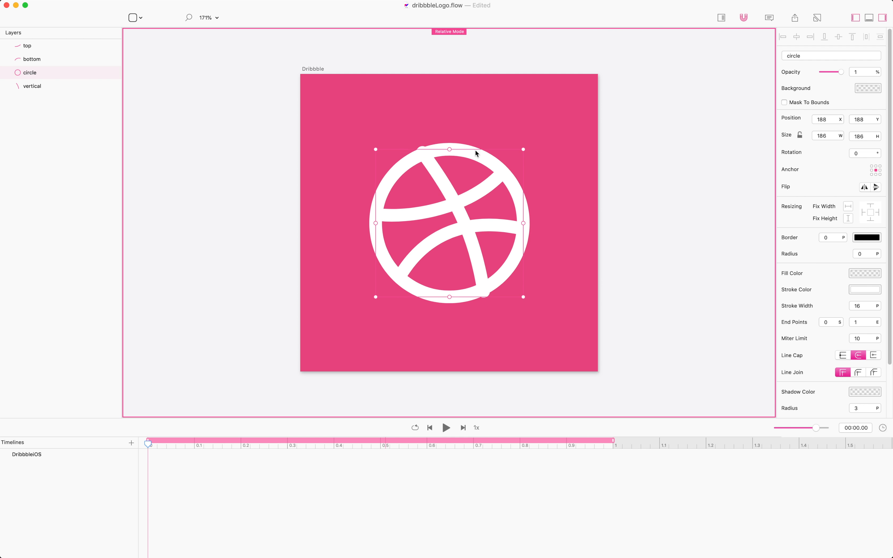
drag(525, 150, 528, 144)
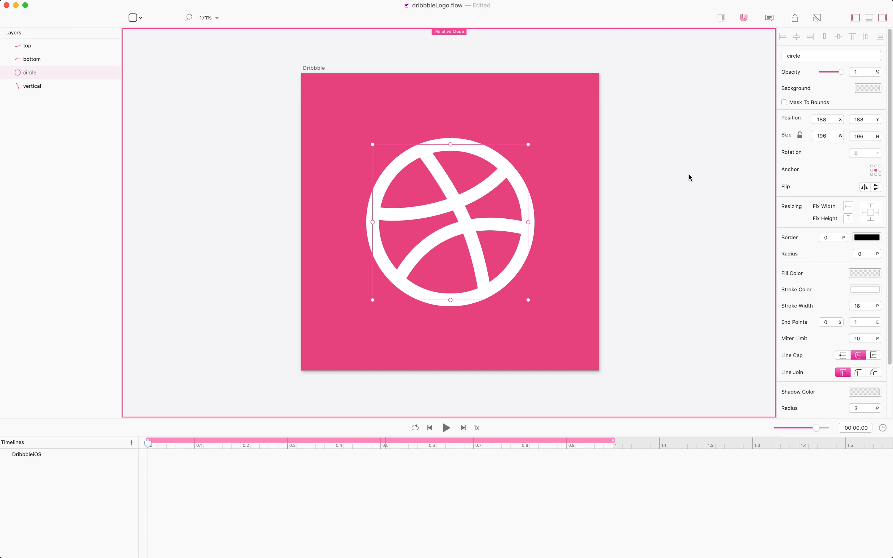
click(683, 181)
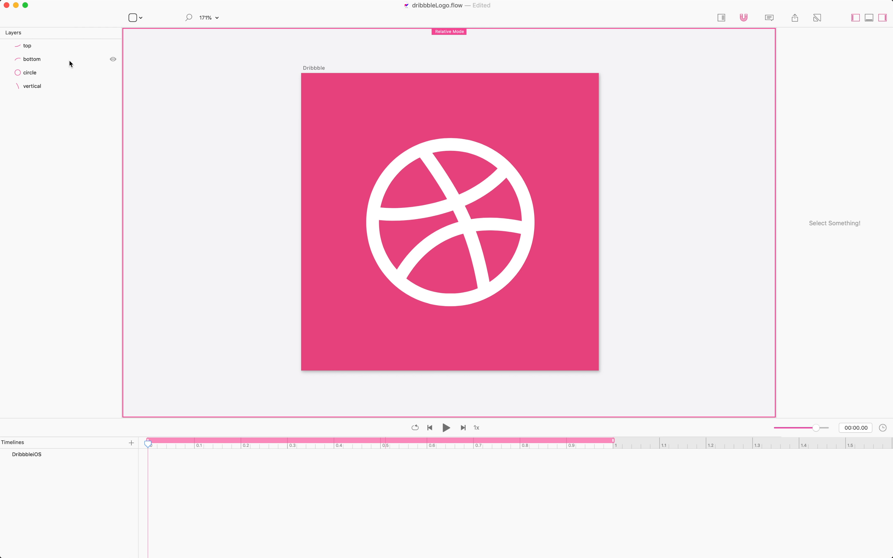
click(405, 162)
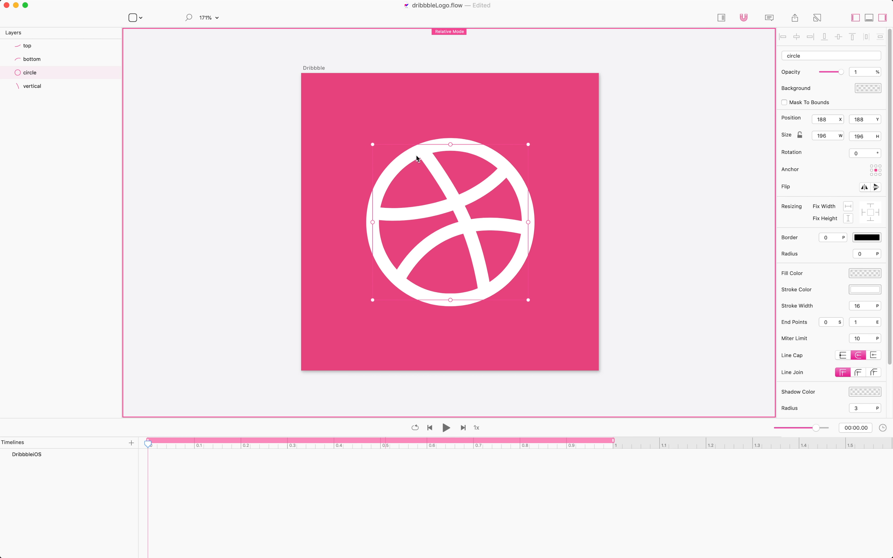
drag(404, 163, 405, 162)
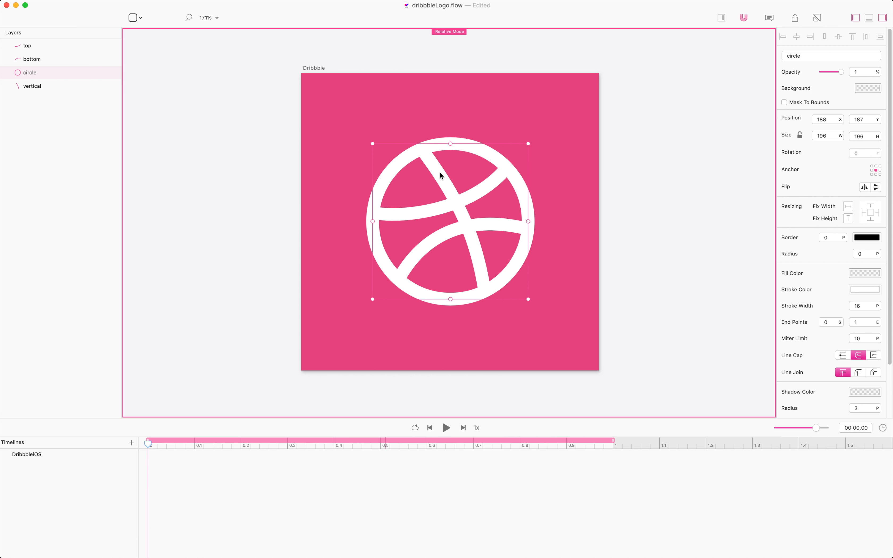
- Set the circle's stroke end point to 0.25 to reveal where its path starts
click(410, 159)
click(403, 161)
click(864, 322)
key(super+a)
text(0.25)
key(Return)
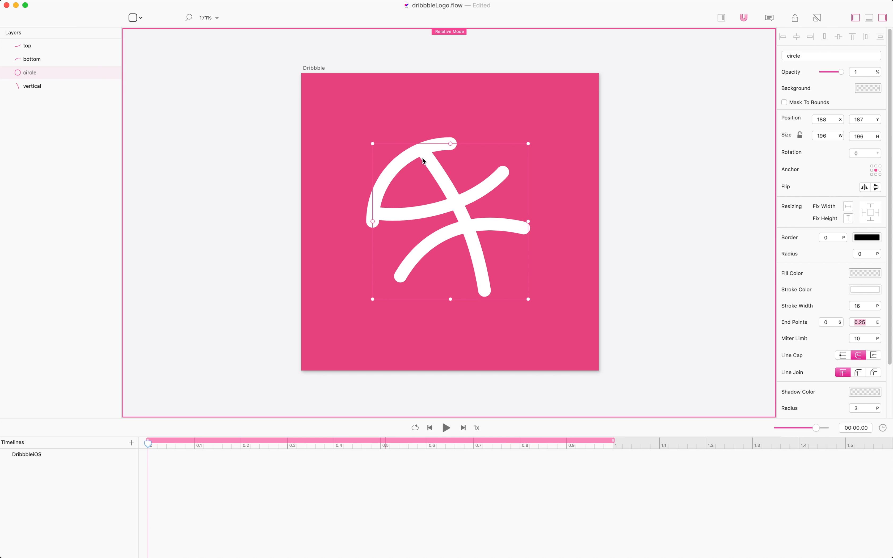
- Rotate the circle to -22° so its starting point meets the upper end of the vertical line
click(869, 322)
click(860, 153)
key(Up)
key(Up)
key(Down)
key(Down)
key(Down)
key(Down)
key(Down)
key(Down)
key(Down)
key(Down)
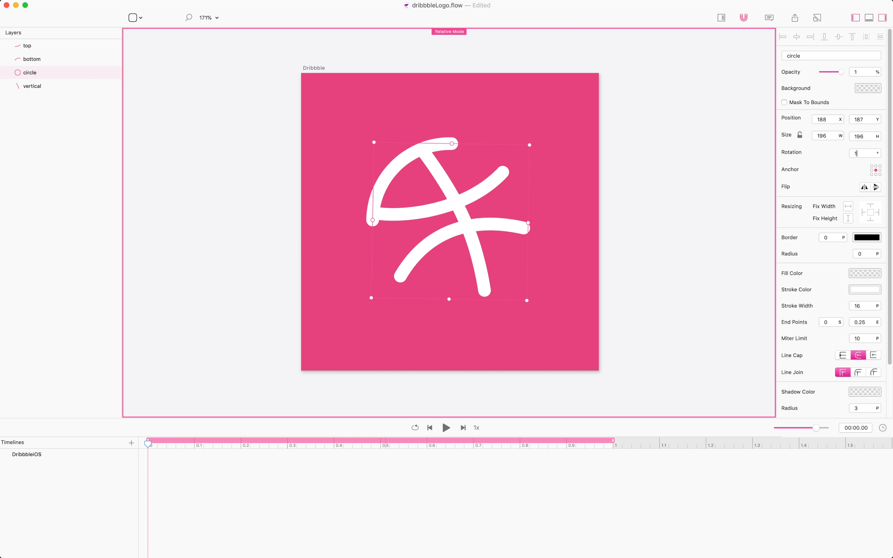
key(Down)
key(Down)
key(Down)
key(Down)
key(Down)
key(Down)
key(Down)
key(Down)
key(Down)
key(Down)
key(Down)
key(Down)
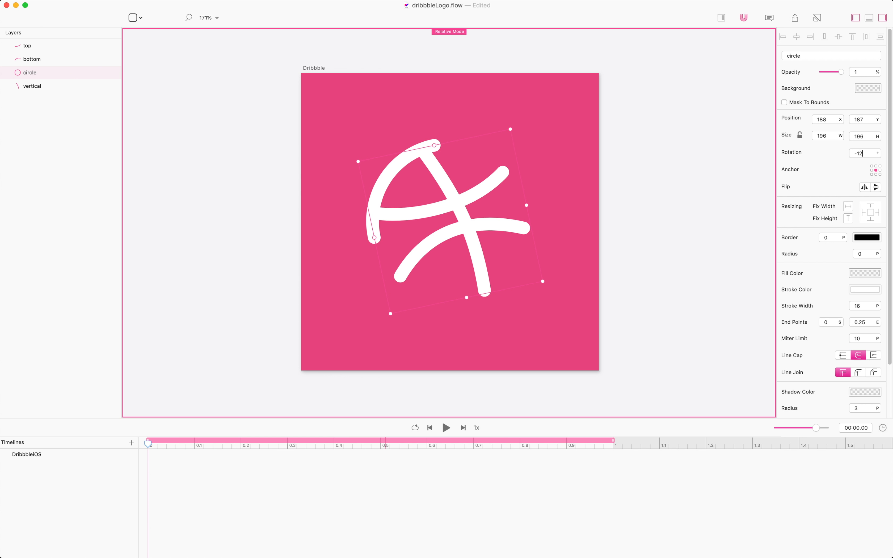
key(Down)
key(Down)
key(Down)
key(Down)
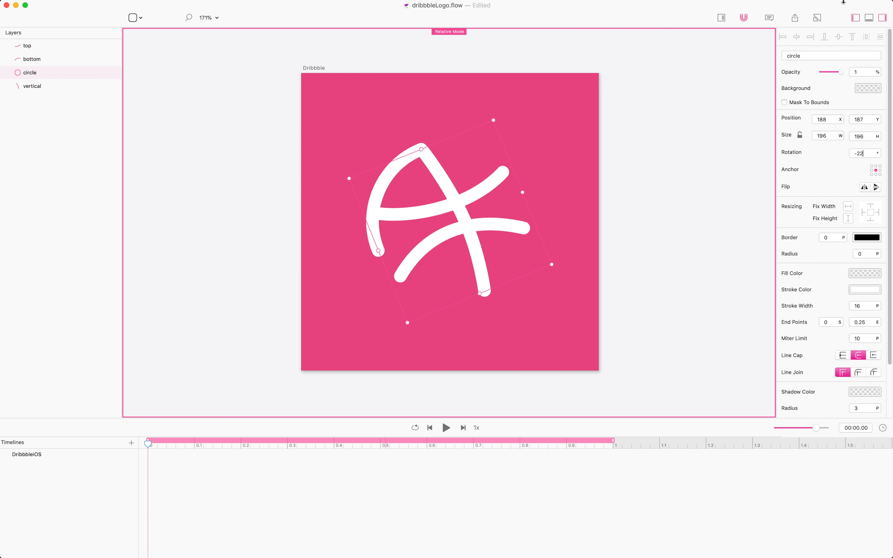
click(246, 174)
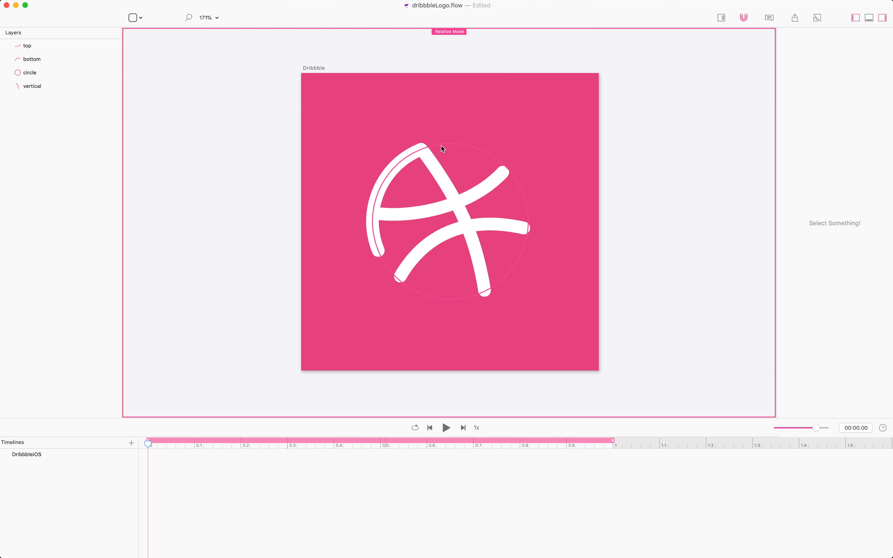
- Set the circle's stroke end point to 1 and turn off Relative Mode
click(426, 149)
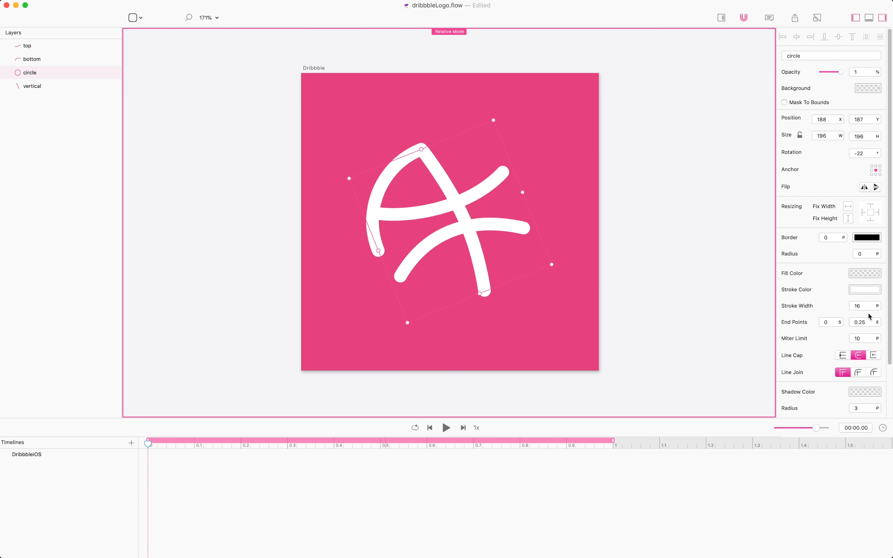
double_click(868, 321)
text(1)
key(Return)
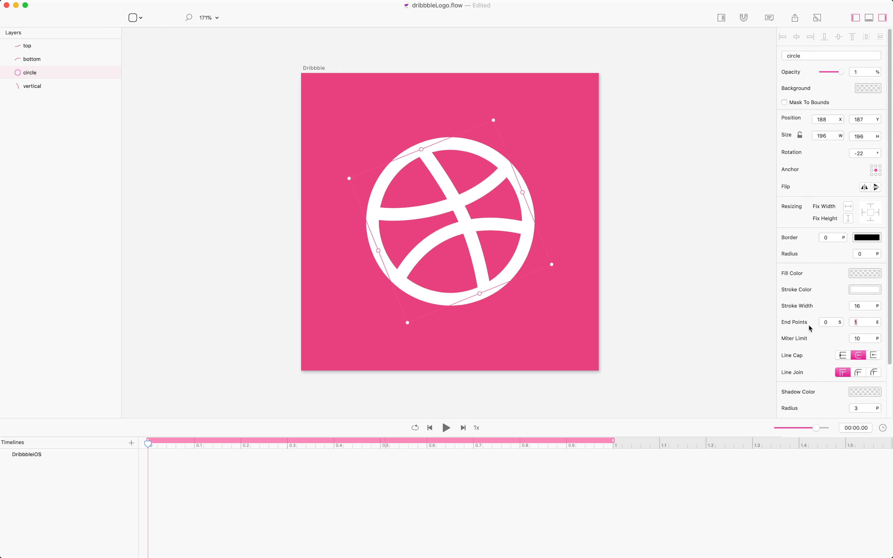
click(194, 99)
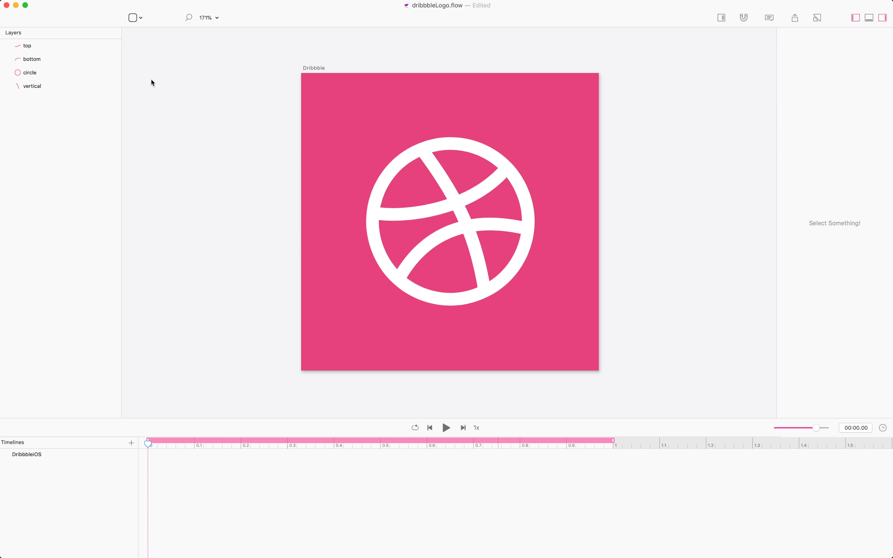
- Set the stroke end point of the top, bottom and circle layers to 0 at the timeline's start
key(super+a)
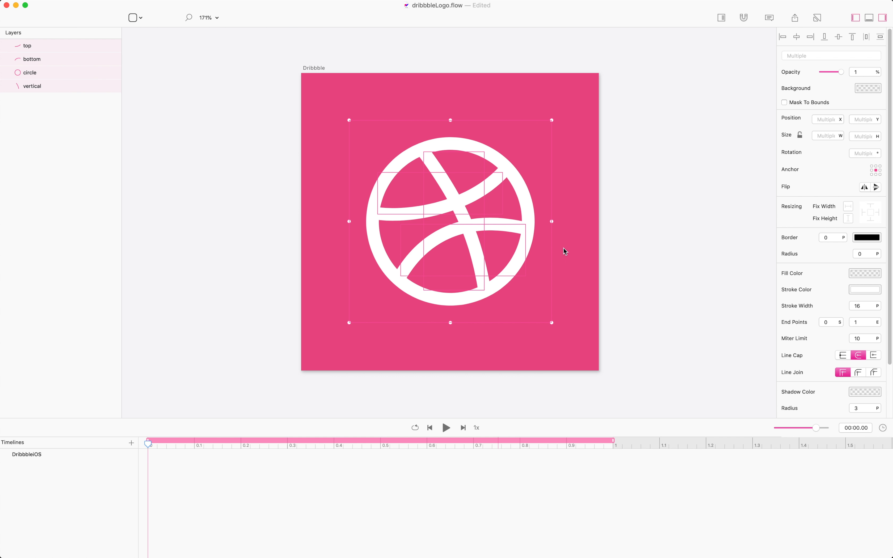
super+click(59, 87)
click(856, 322)
text(0)
key(Return)
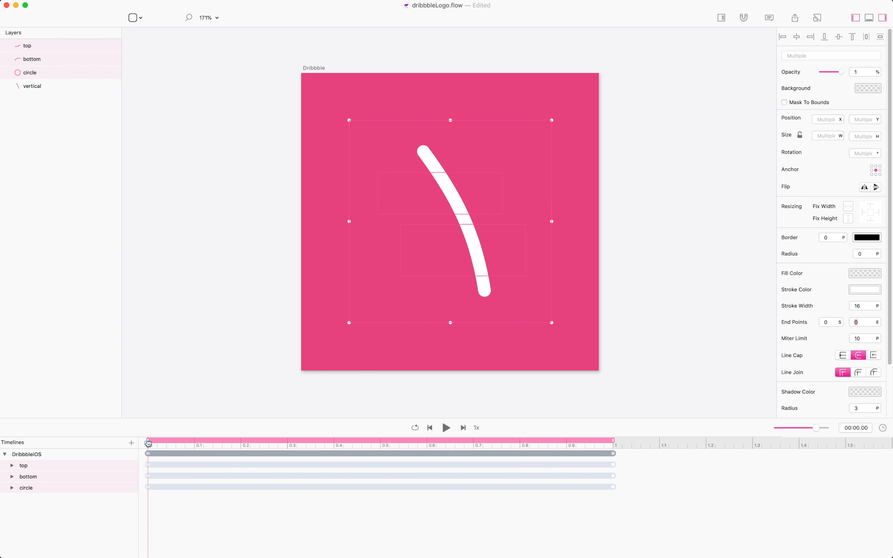
- Set the vertical layer's stroke start point to 1 at the timeline's start
mouse_move(148, 444)
mouse_down()
mouse_move(400, 433)
mouse_move(237, 434)
mouse_move(453, 433)
mouse_move(117, 440)
mouse_up()
click(217, 92)
click(68, 90)
click(826, 321)
text(1)
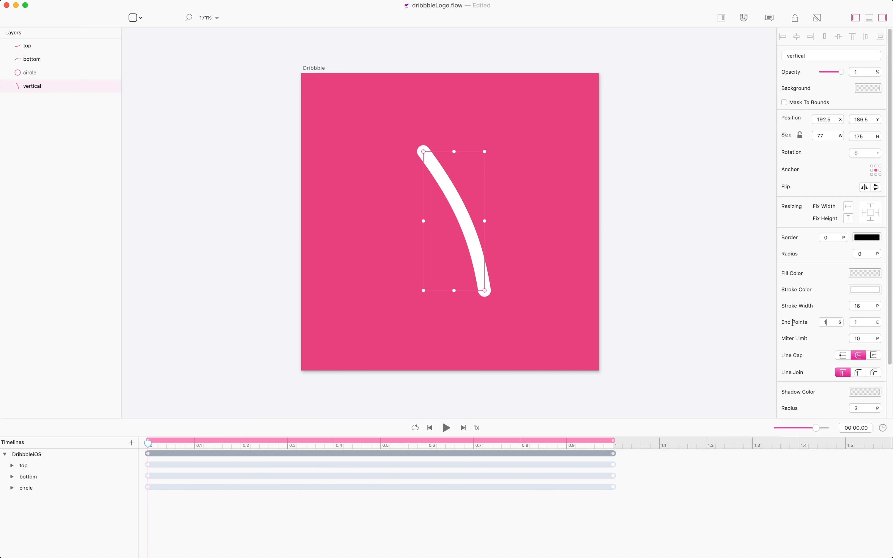
key(Return)
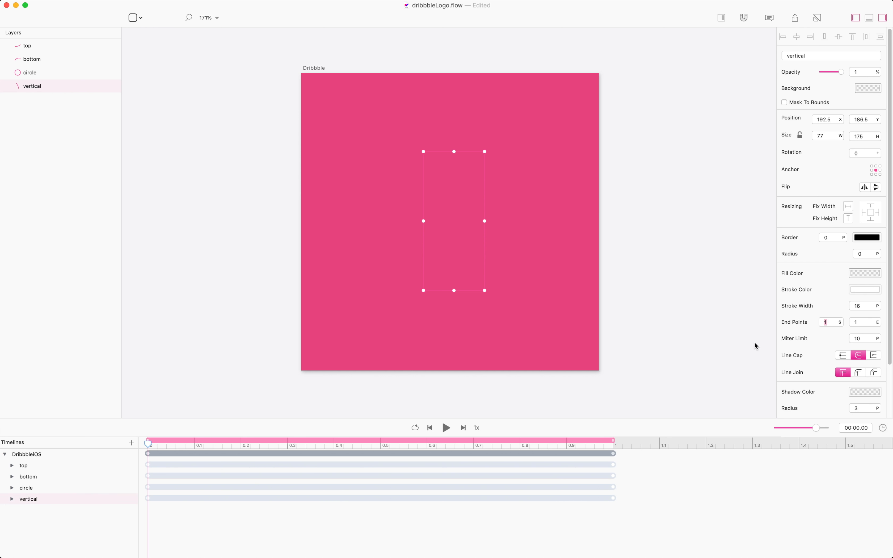
- Scrub the timeline to 0.63 seconds to preview the logo drawing itself, and return to the start
mouse_move(148, 444)
mouse_down()
mouse_move(450, 437)
mouse_move(441, 436)
mouse_up()
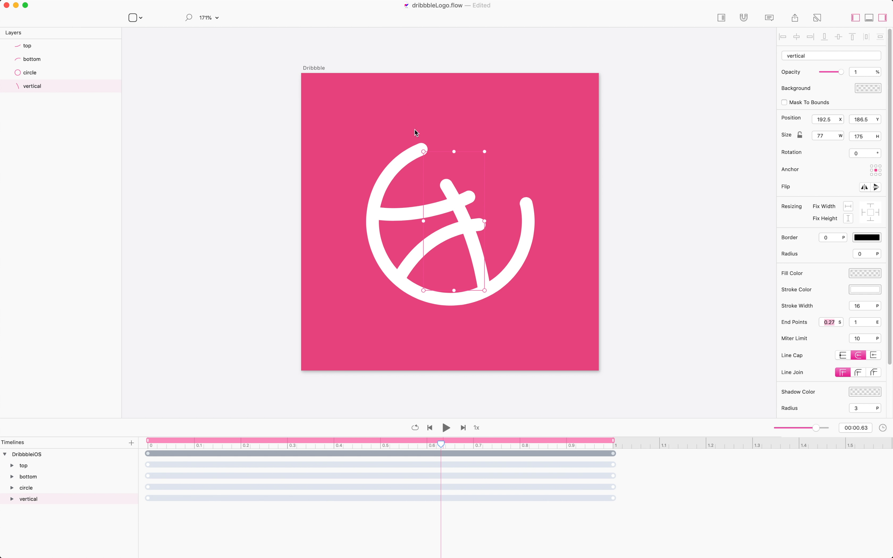
mouse_move(442, 443)
mouse_down()
mouse_move(612, 443)
mouse_move(9, 457)
mouse_up()
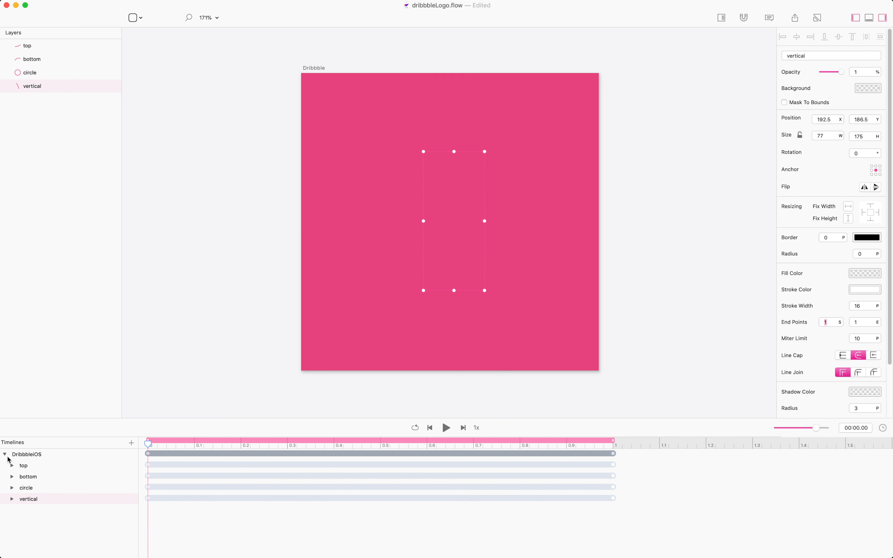
- Expand the stroke tracks of all four layers and move their end keyframes to 0.25 seconds
click(6, 457)
click(6, 457)
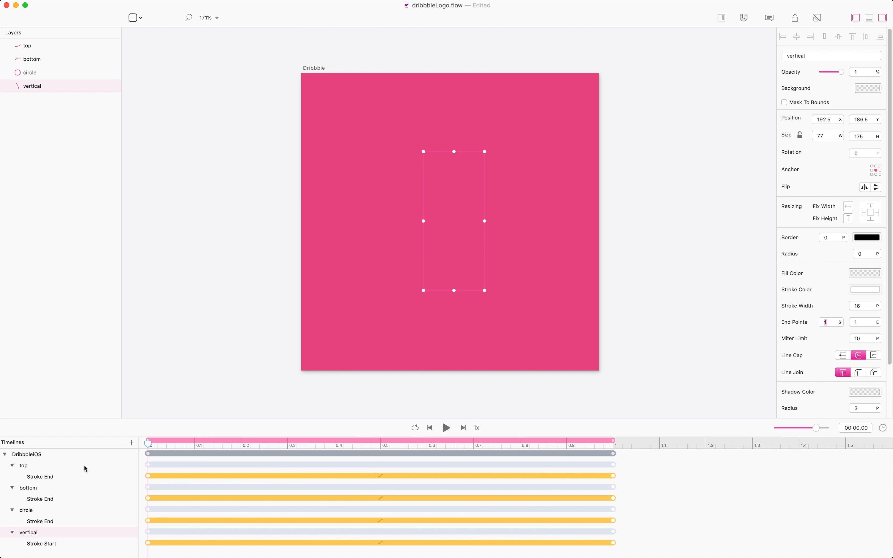
drag(624, 550, 601, 474)
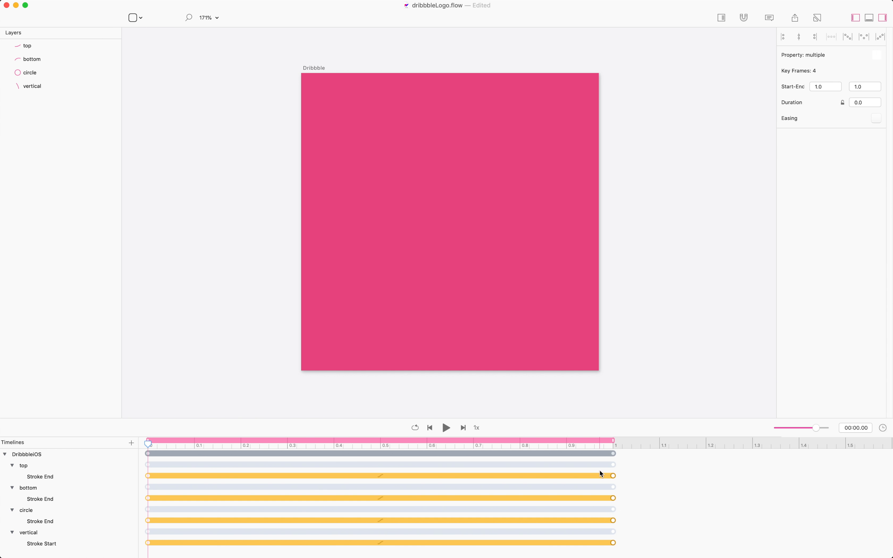
click(857, 87)
text(0.25)
key(Return)
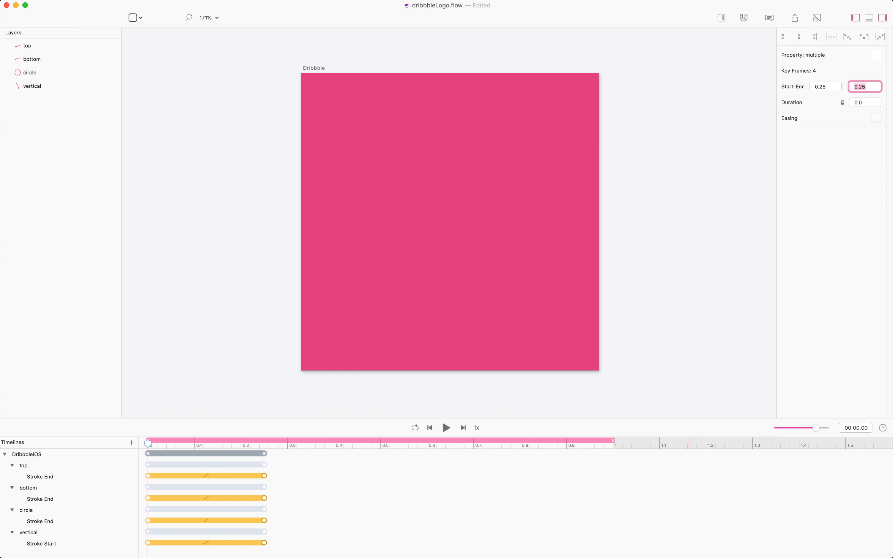
- Stagger the top, bottom and circle stroke segments toward the 1-second mark, and distribute all four segments evenly in sequence after vertical
click(316, 498)
click(259, 476)
mouse_move(265, 476)
mouse_down()
mouse_move(292, 476)
mouse_move(297, 498)
mouse_up()
shift+click(266, 499)
shift+click(266, 521)
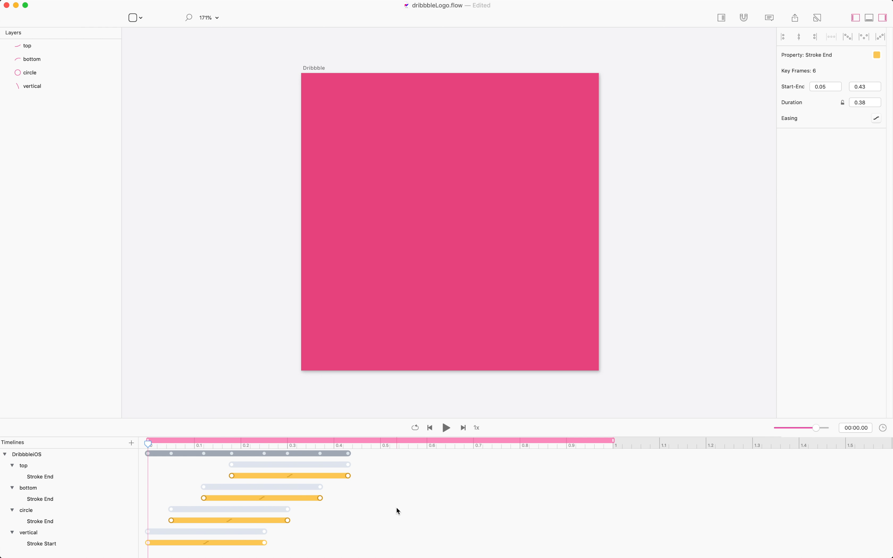
drag(350, 474, 613, 463)
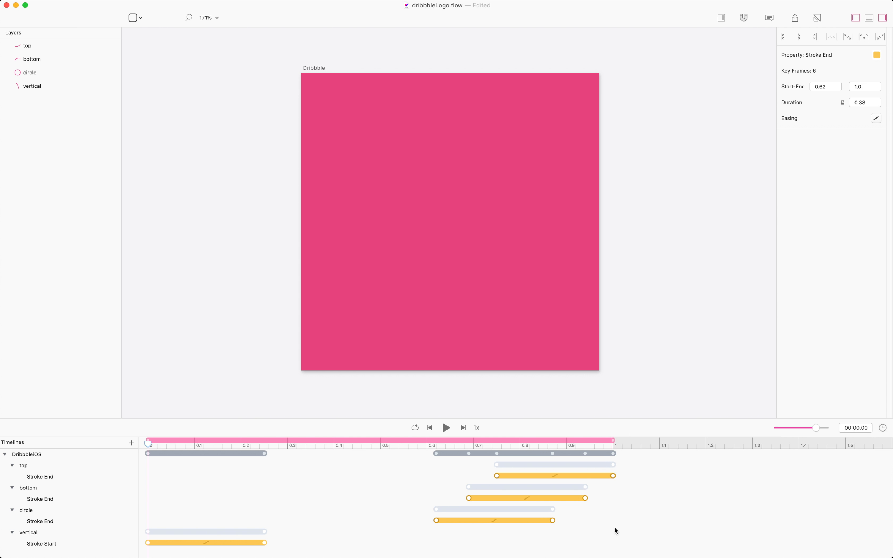
click(597, 526)
click(848, 37)
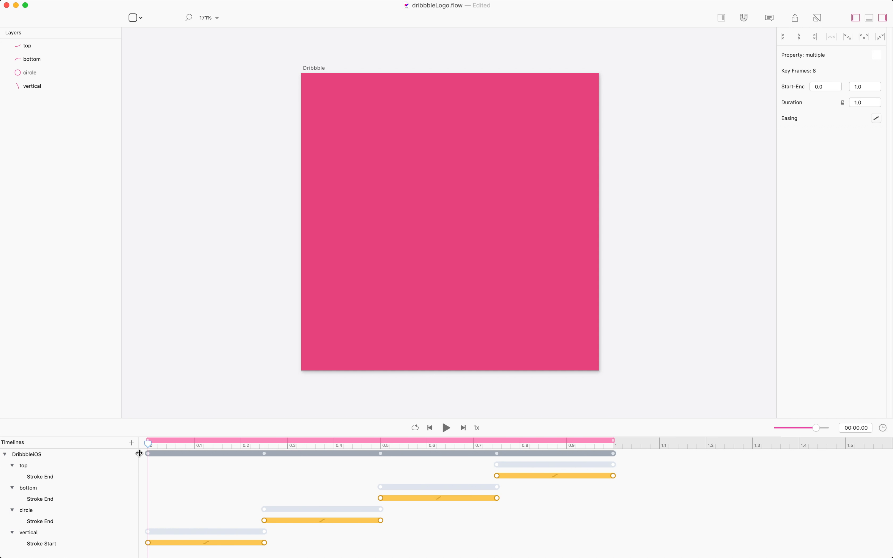
- Scrub the timeline to 1 second and back, and play the sequenced logo animation
drag(149, 444, 628, 443)
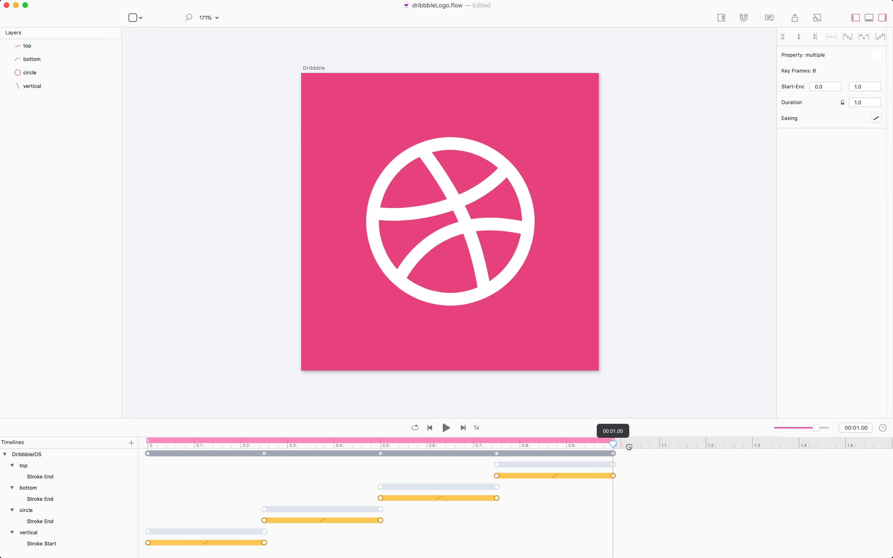
drag(513, 451, 2, 444)
key(space)
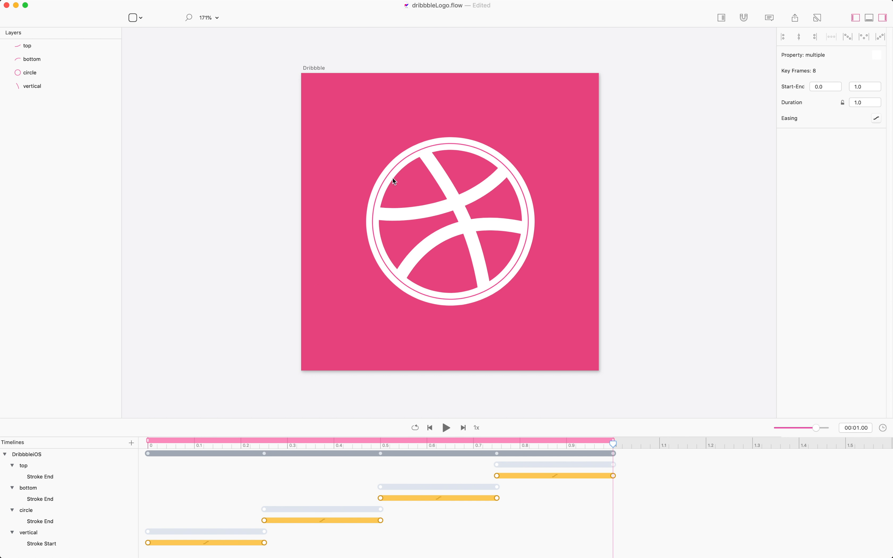
- Set the vertical layer's Stroke Start easing to Ease Out and the circle's Stroke End easing to Ease In, and play the animation
click(206, 543)
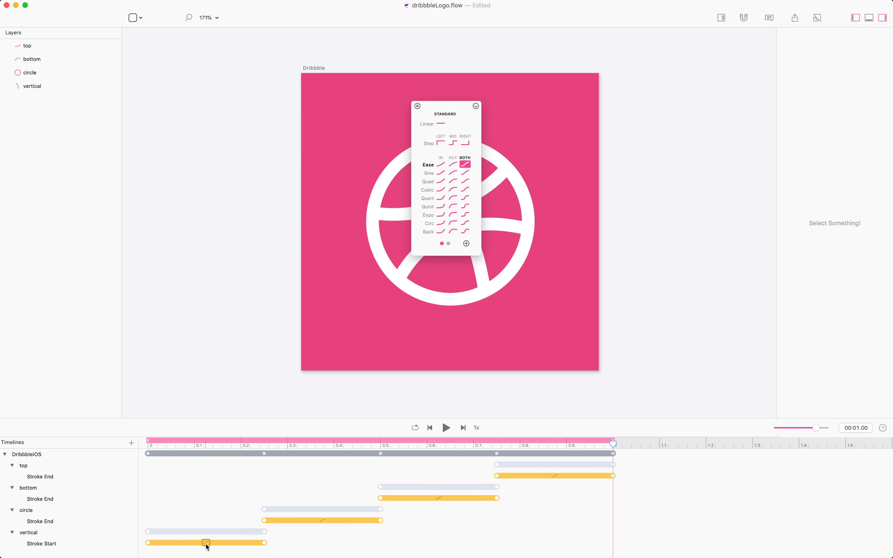
click(453, 164)
click(323, 520)
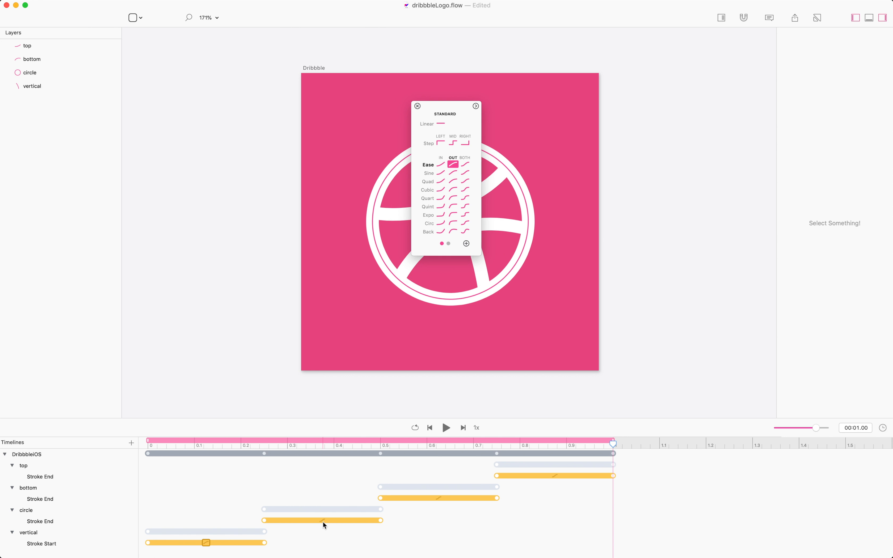
click(323, 521)
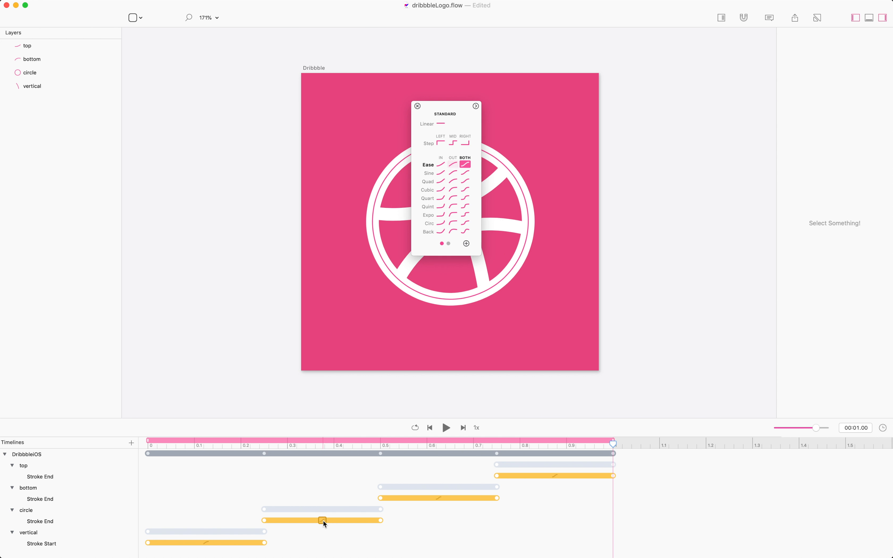
click(441, 163)
click(418, 106)
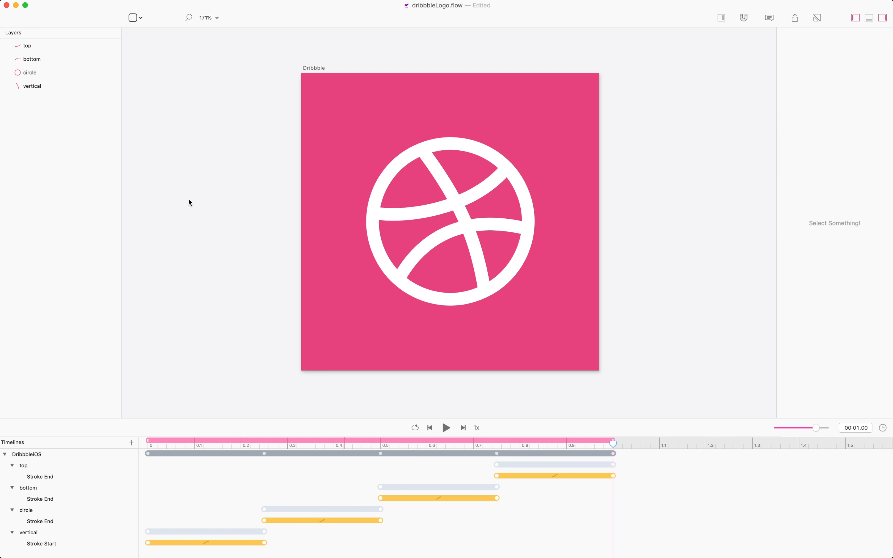
key(space)
key(space)
- Group the top, bottom, circle and vertical layers and rename the group Logo
key(super+a)
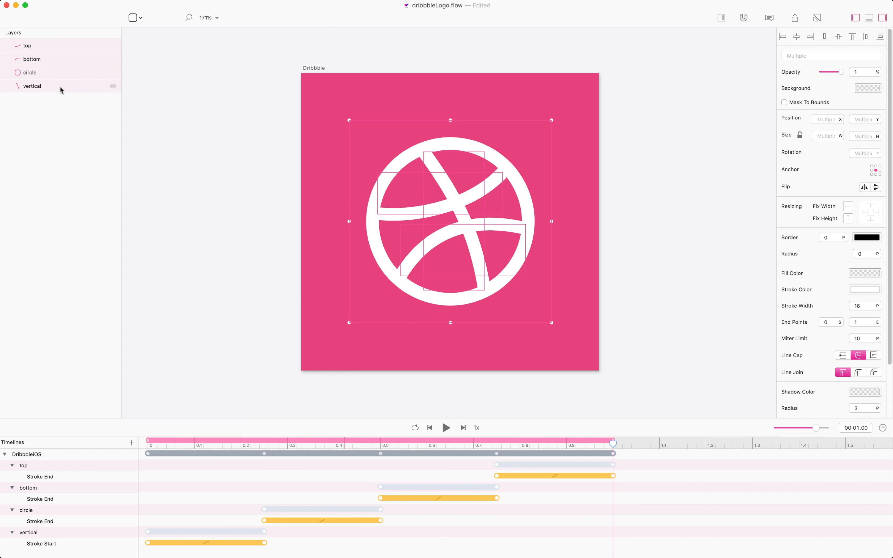
click(63, 98)
click(61, 88)
key(super+a)
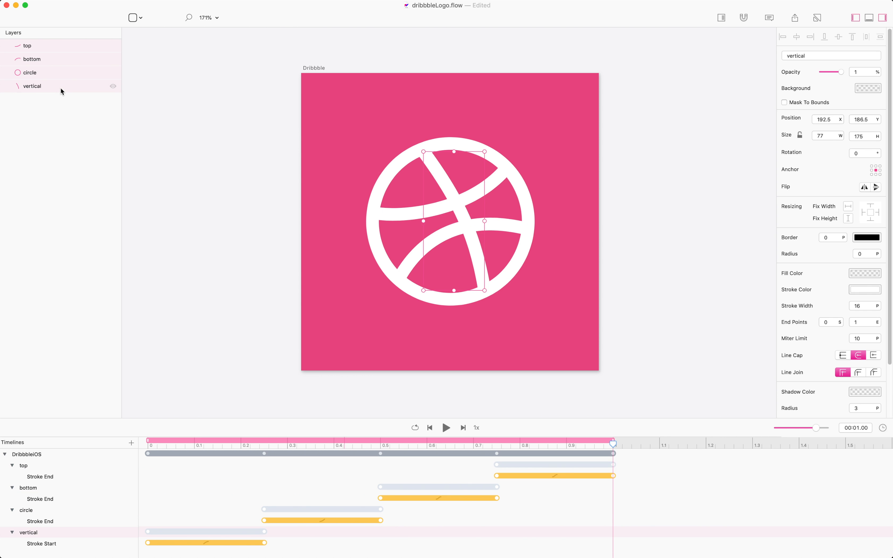
right_click(62, 88)
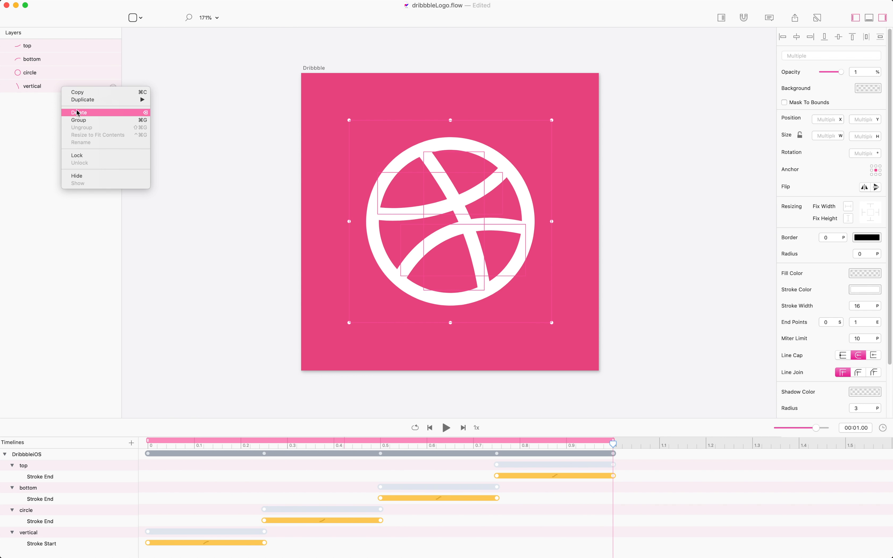
click(82, 122)
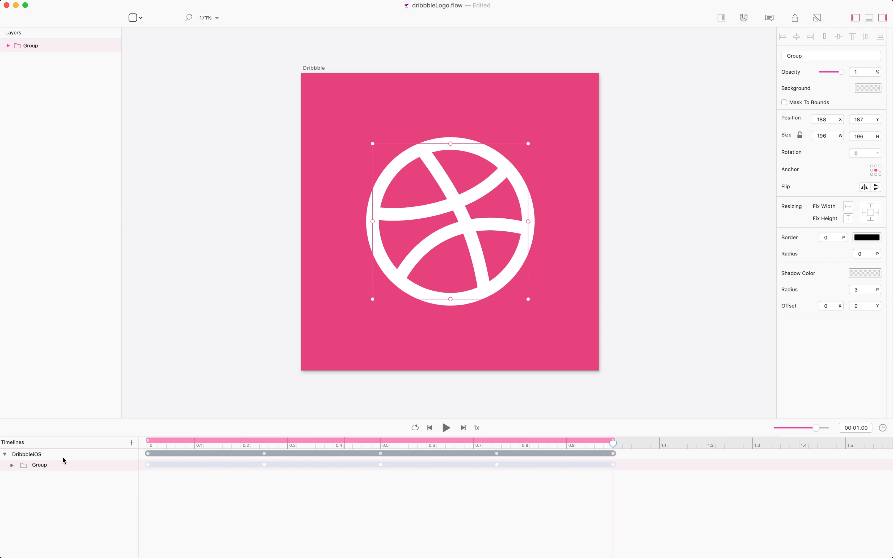
double_click(32, 47)
text(Logo)
key(Return)
- Set the Logo group's rotation to 90° at the timeline's start and play the animation
drag(612, 445, 84, 485)
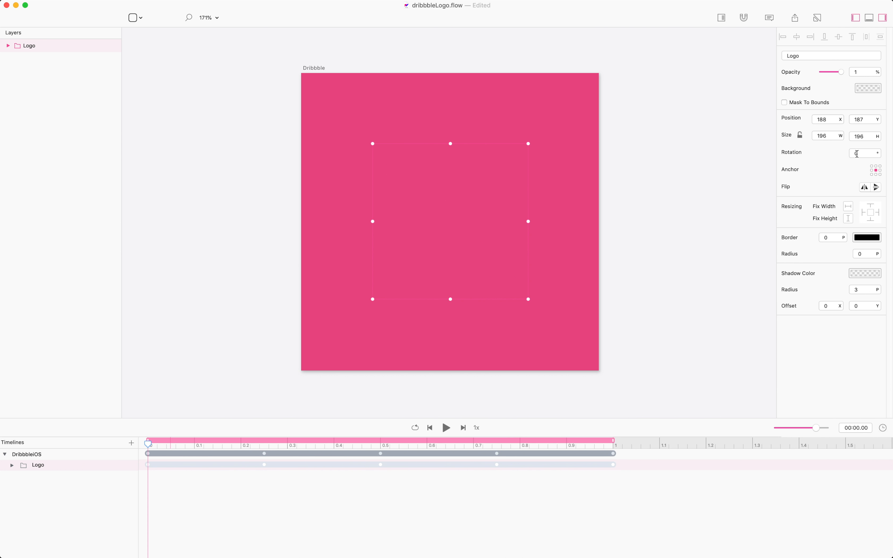
text(9)
key(Return)
drag(233, 419, 231, 388)
key(BackSpace)
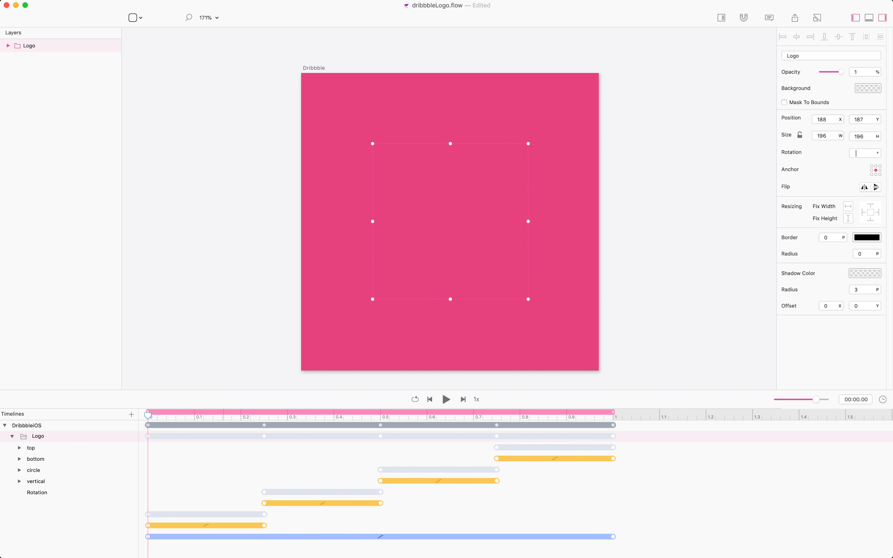
click(207, 349)
key(space)
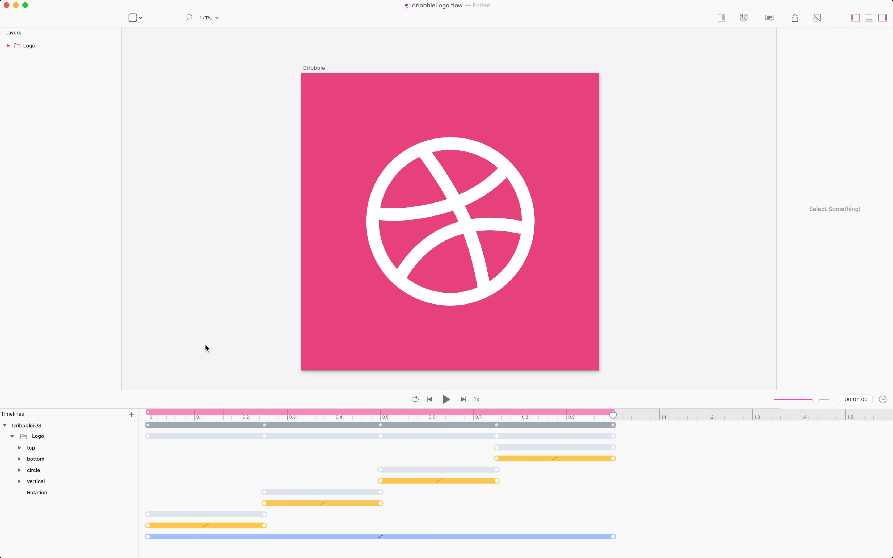
- Export the DribbbleiOS timeline as an iOS project
key(super+e)
scroll(422, 178, down, 5)
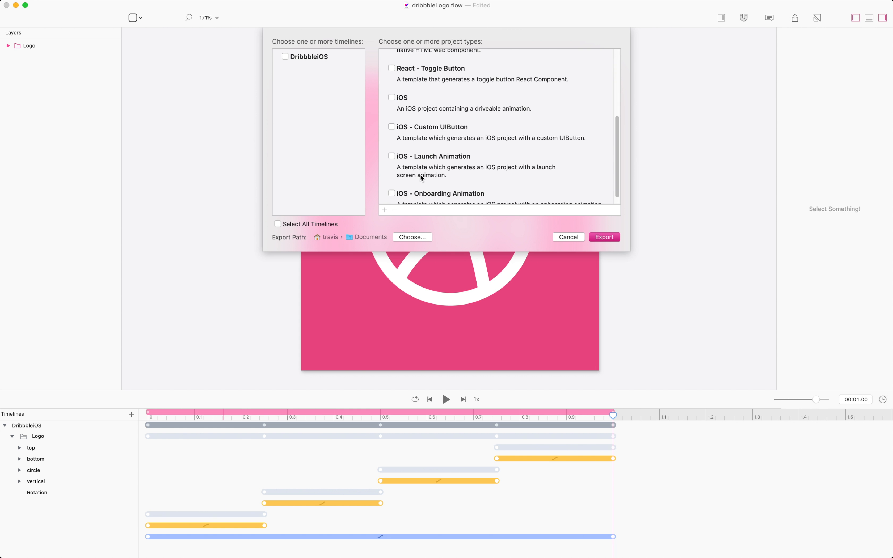
click(391, 99)
click(285, 57)
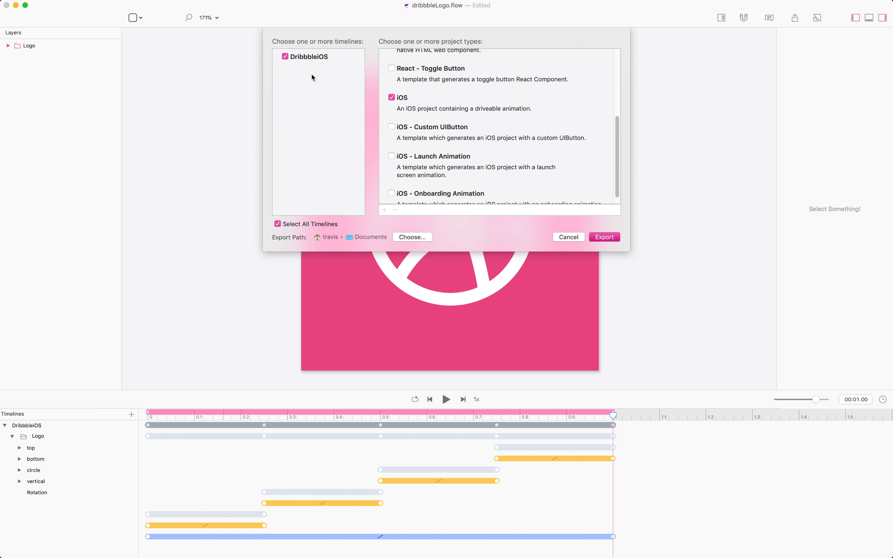
click(605, 237)
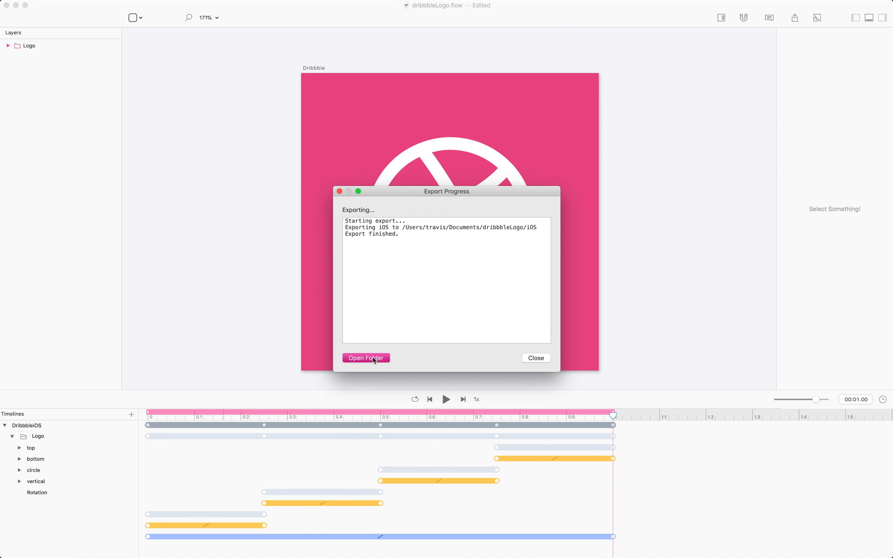
- Open the export folder and open DribbbleiOs.xcodeproj from the iOS project folder in Xcode
click(374, 359)
click(329, 59)
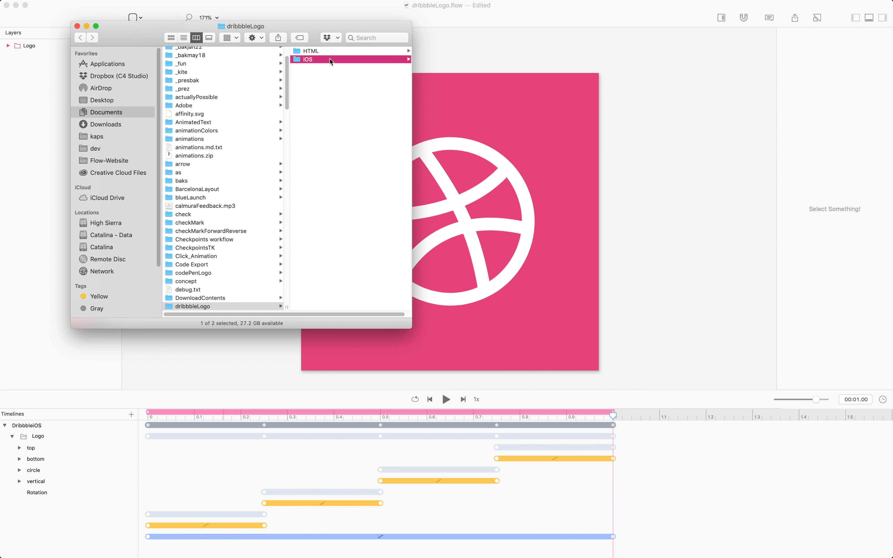
click(335, 53)
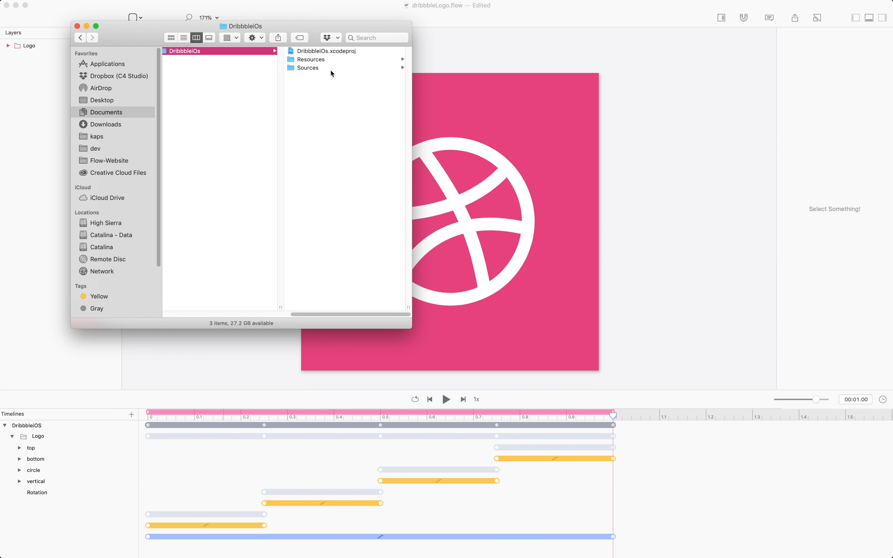
double_click(325, 51)
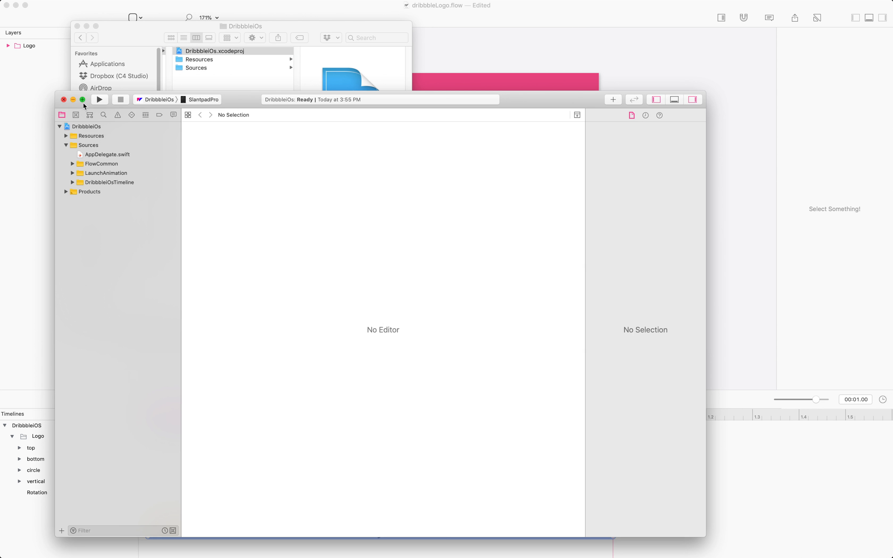
- Maximize the project window, choose the iPhone X simulator as the run destination and run the project
click(83, 100)
click(146, 9)
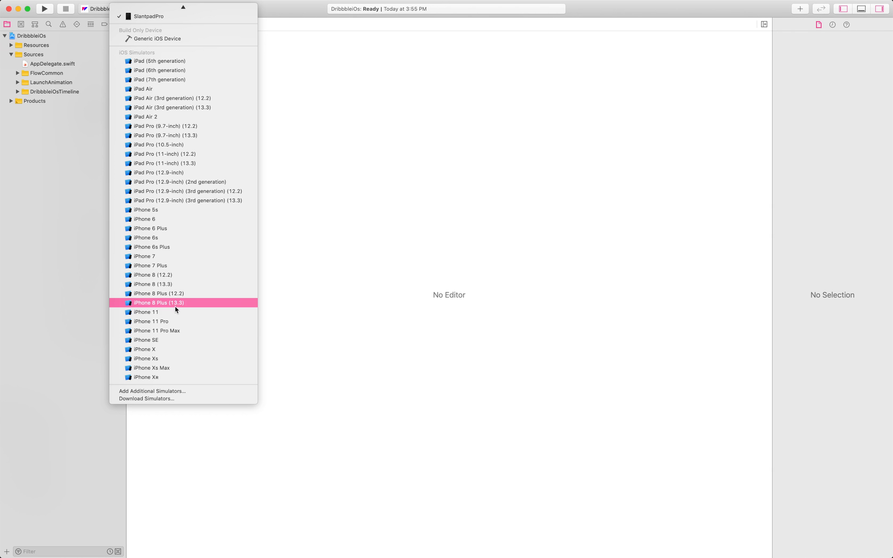
click(193, 349)
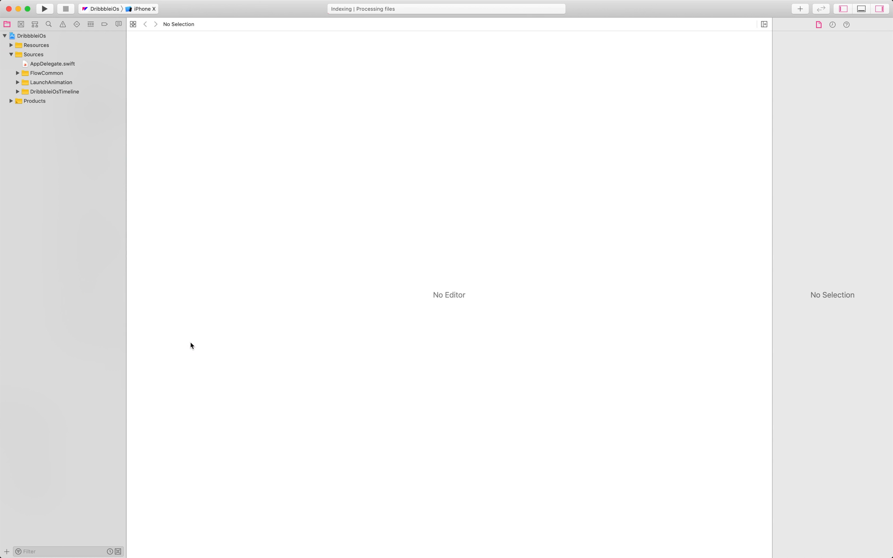
click(46, 9)
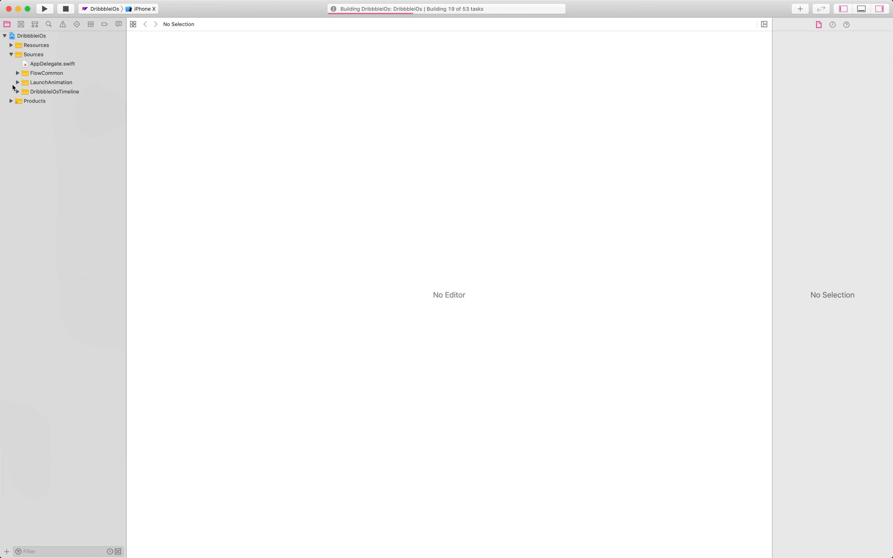
- Open DribbbleiOsTimeline.swift and review the keyframe animation code for the logo and its layers
click(17, 91)
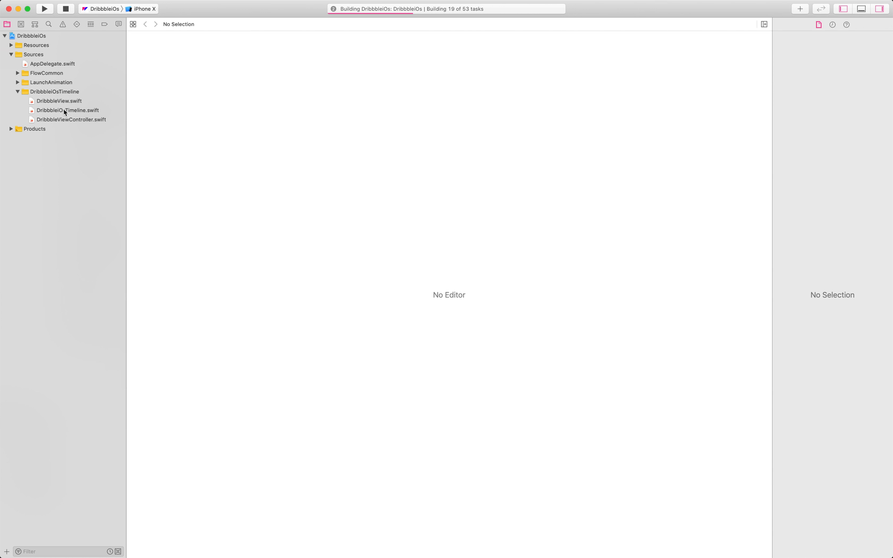
click(65, 111)
key(Return)
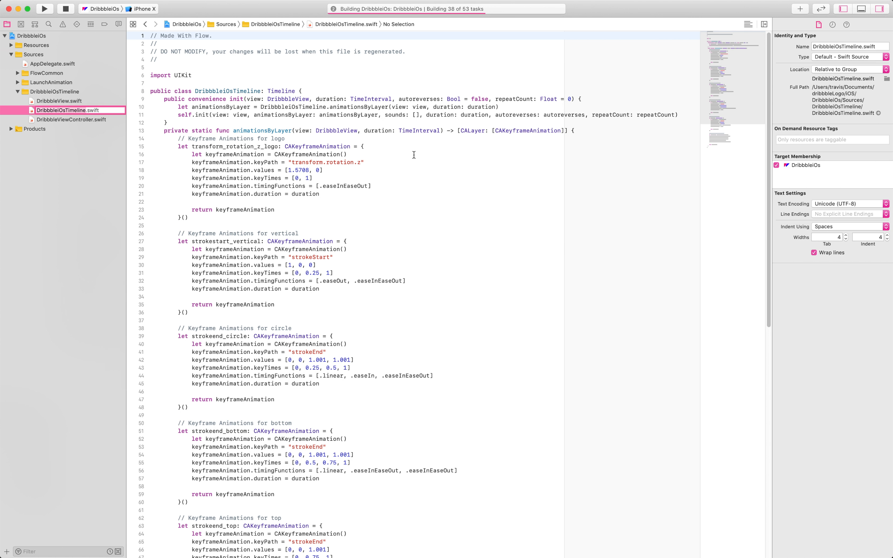
scroll(371, 198, down, 3)
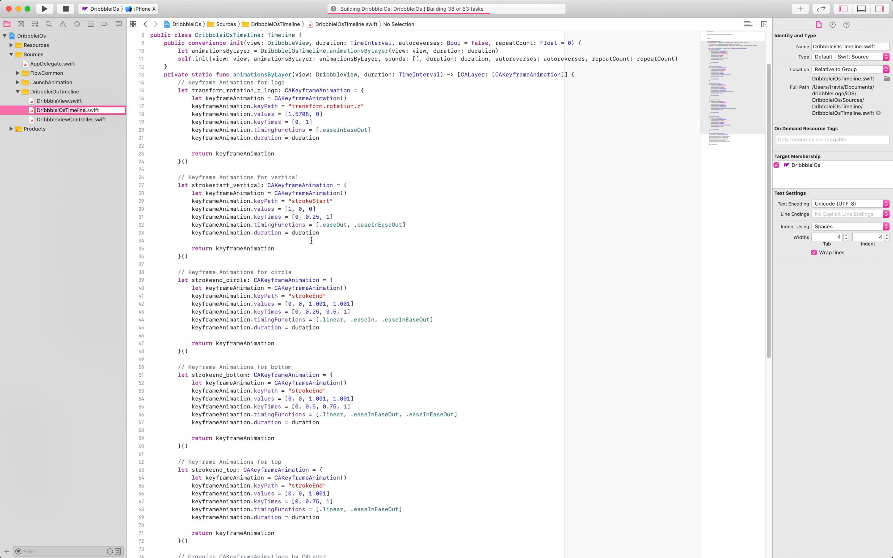
scroll(311, 240, down, 10)
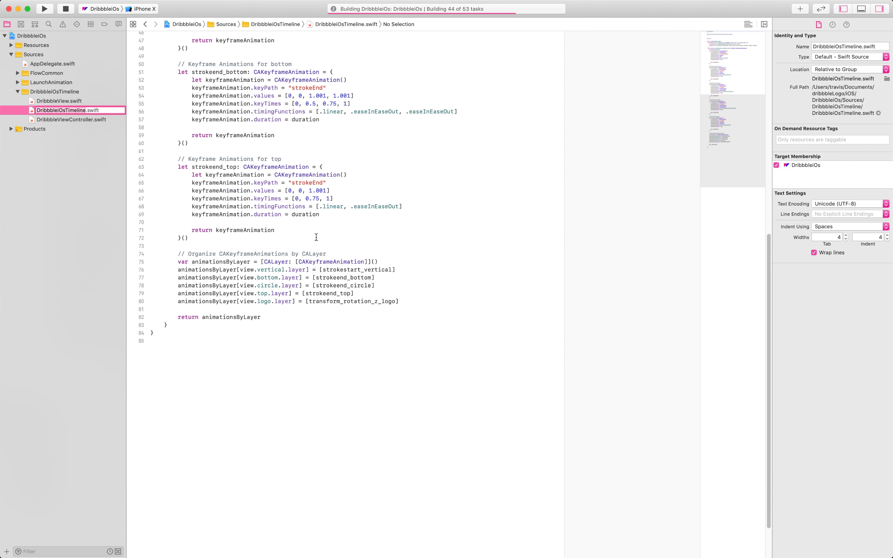
scroll(329, 221, up, 15)
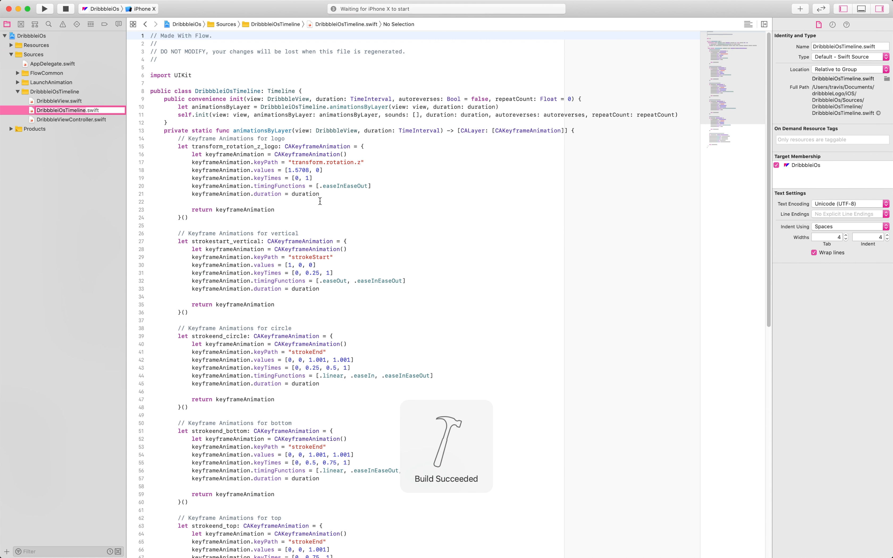
- Switch to the Simulator and watch the Dribbble logo animation run on the iPhone X
click(100, 242)
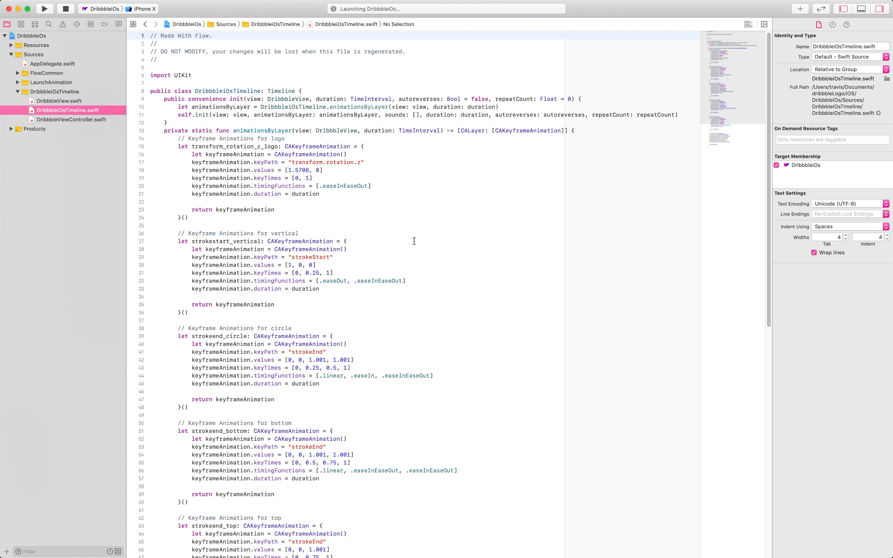
key(super+Tab)
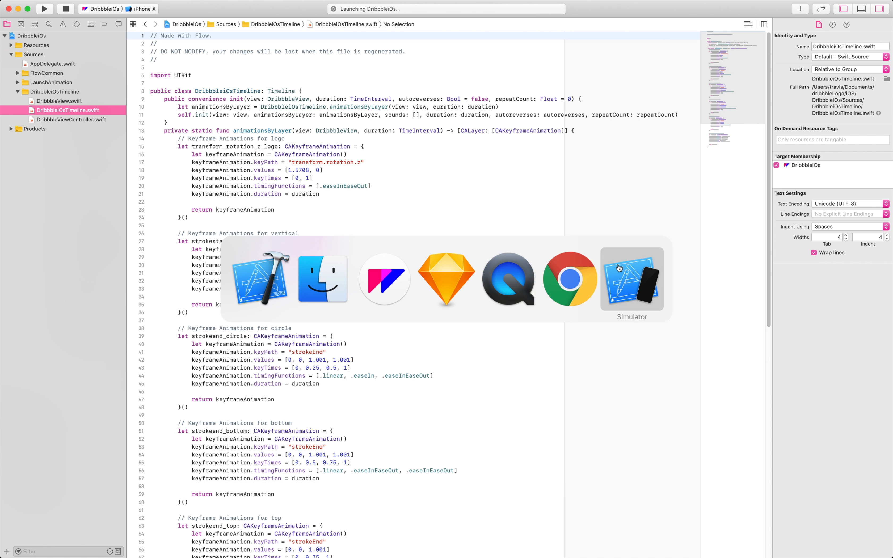
click(632, 269)
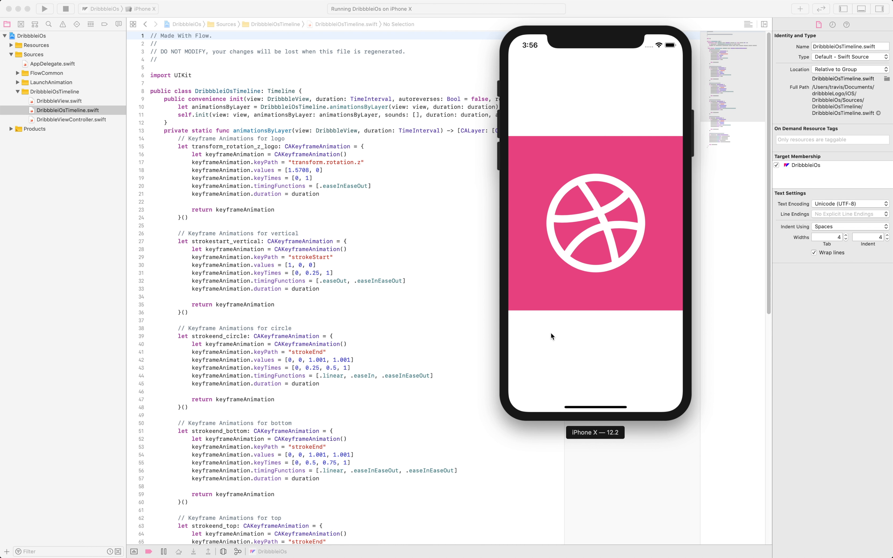
- Switch back to Flow and add a new timeline below DribbbleiOS
key(super+Tab)
key(super+Tab)
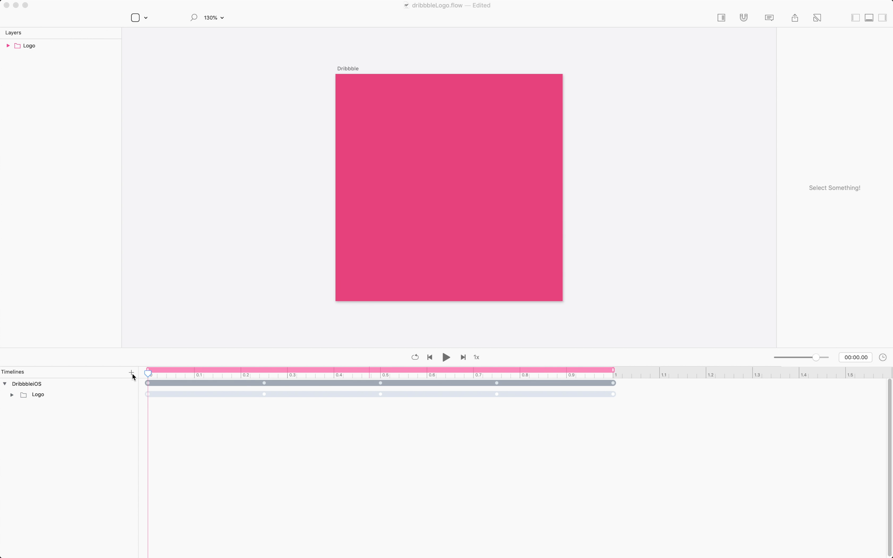
click(148, 377)
drag(154, 376, 102, 371)
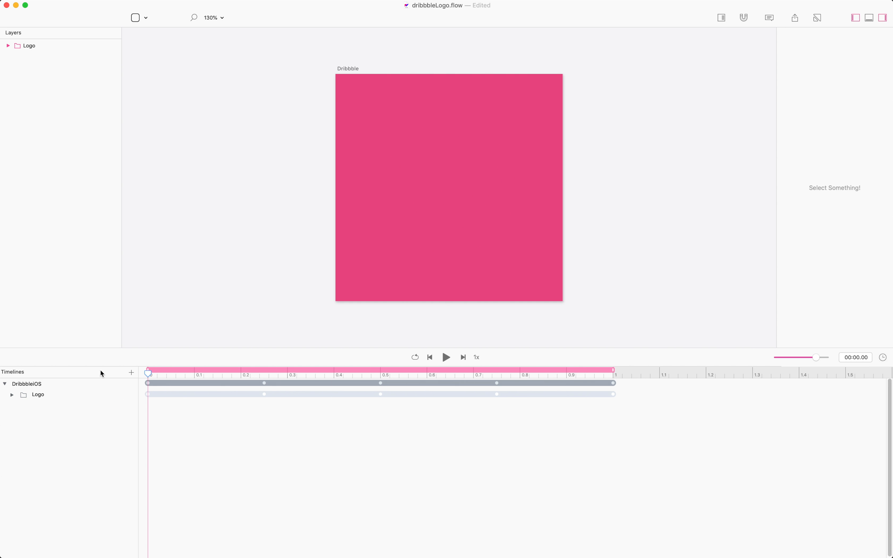
click(131, 373)
drag(430, 323, 328, 177)
click(666, 394)
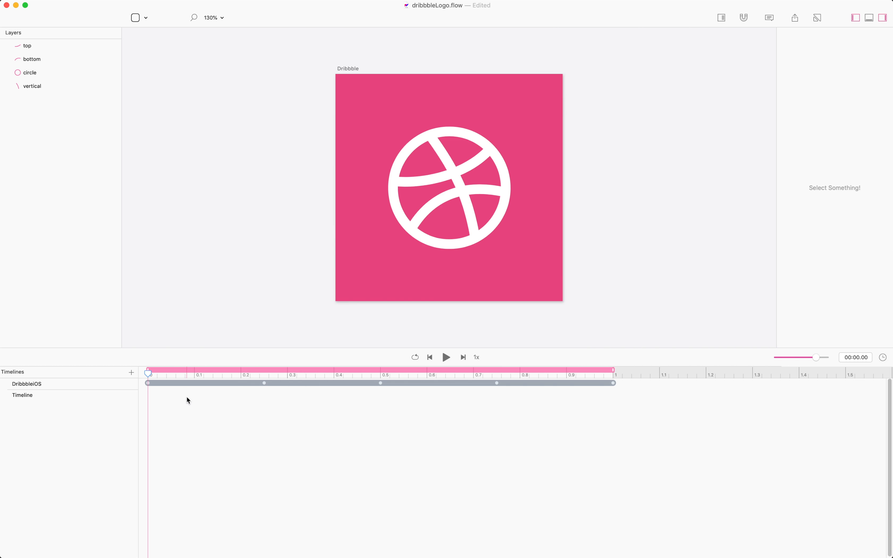
- Turn on Relative Mode and set the line cap of the top, bottom, circle and vertical layers to round
key(r)
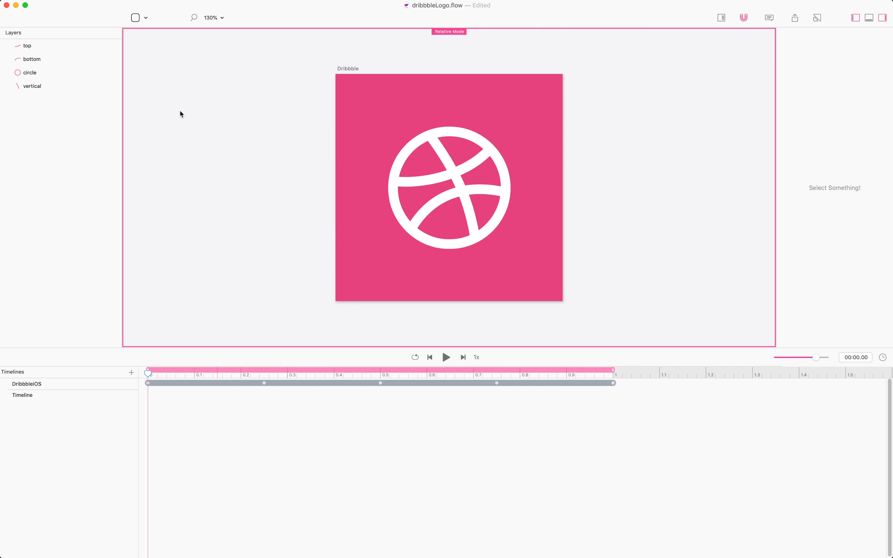
click(34, 85)
key(super+a)
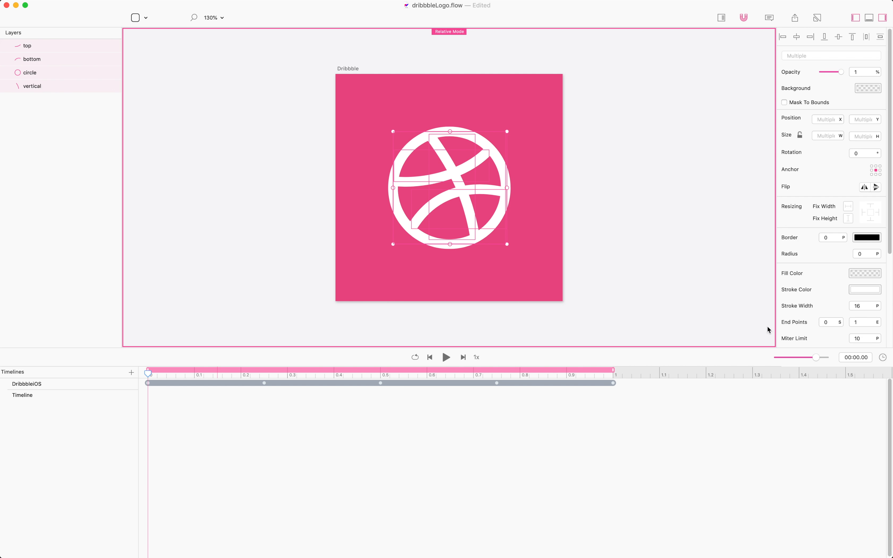
scroll(819, 307, down, 3)
click(859, 272)
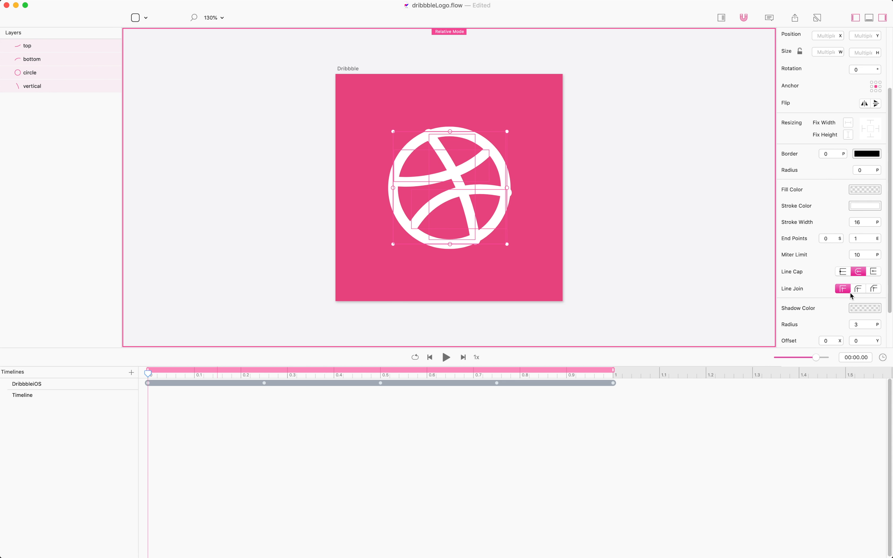
click(544, 238)
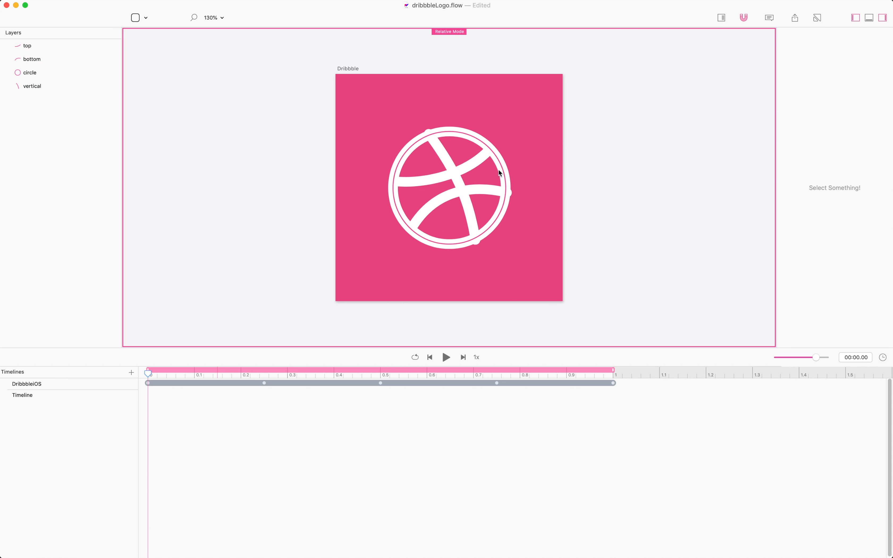
- Lock the circle layer's proportions and set its size to 196 by 196
click(500, 166)
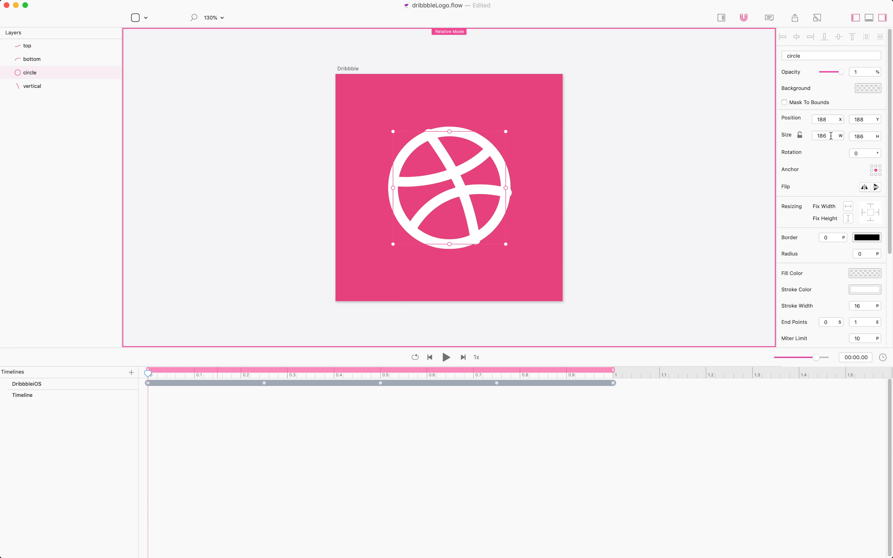
click(801, 136)
click(823, 136)
text(196)
key(Return)
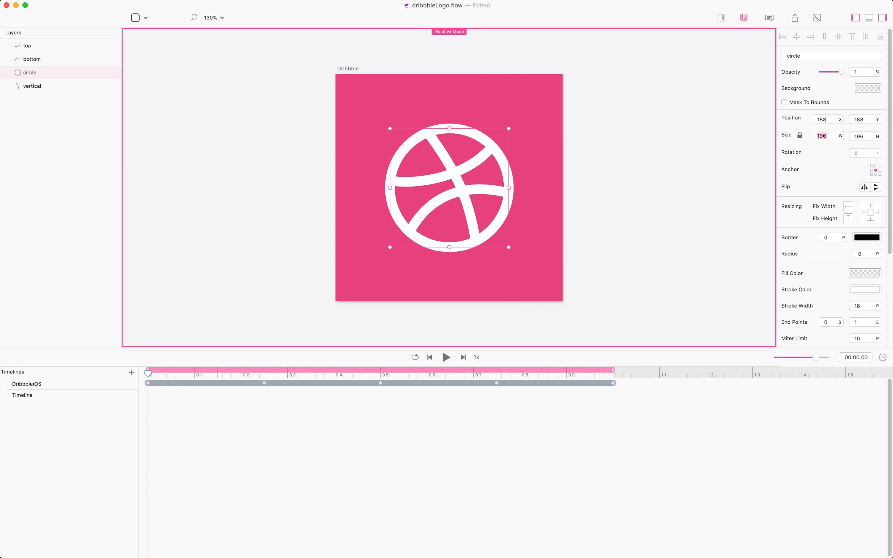
click(734, 137)
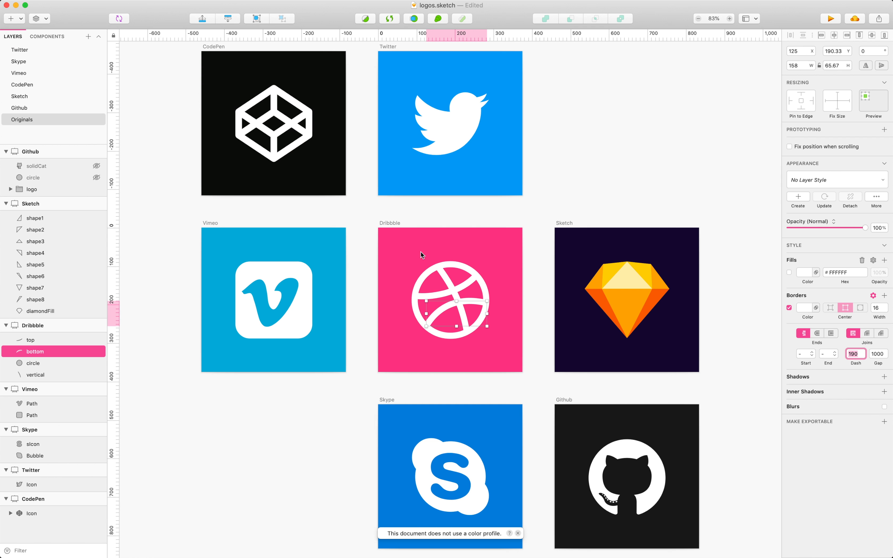
- Switch to Sketch and hide the top, bottom and vertical layers of the Dribbble artboard
click(420, 252)
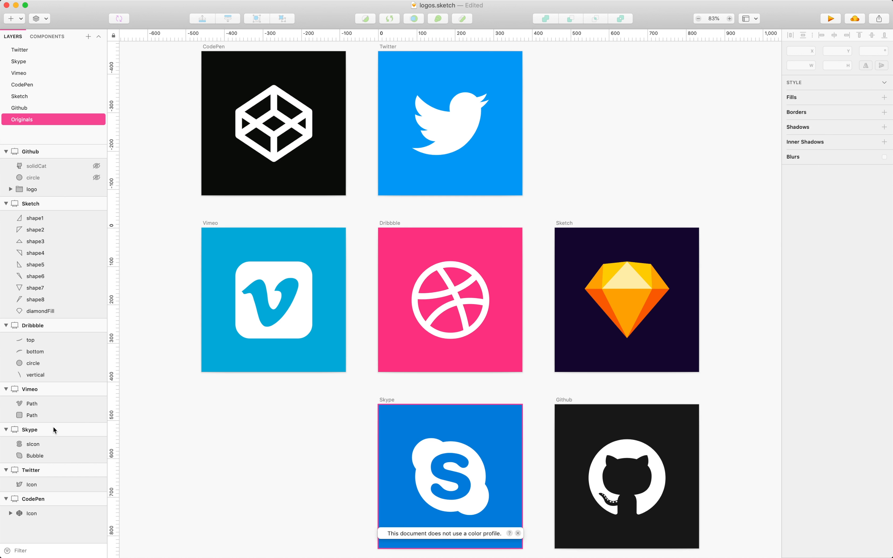
click(62, 340)
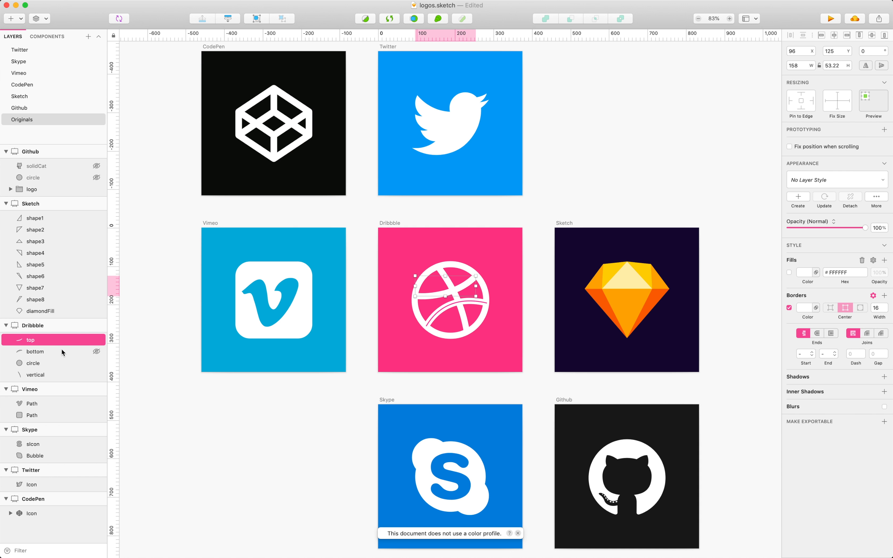
click(96, 339)
click(96, 353)
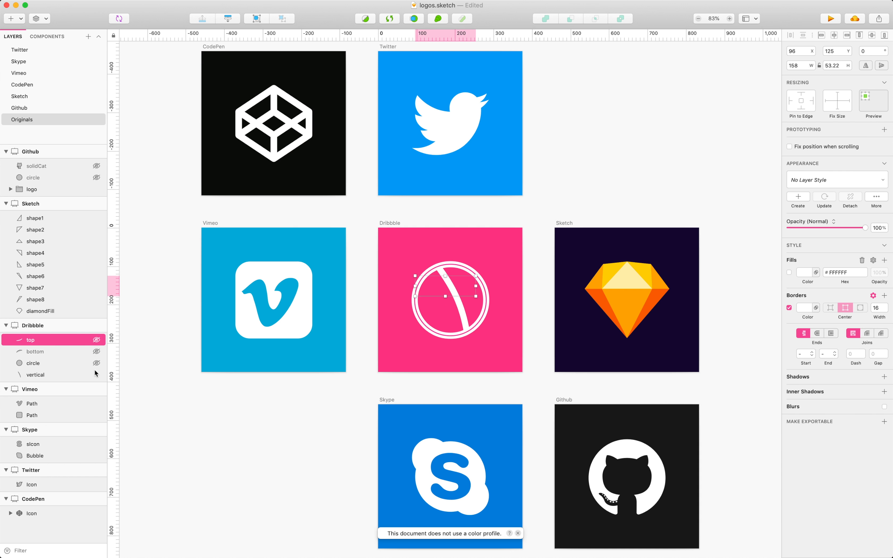
click(96, 375)
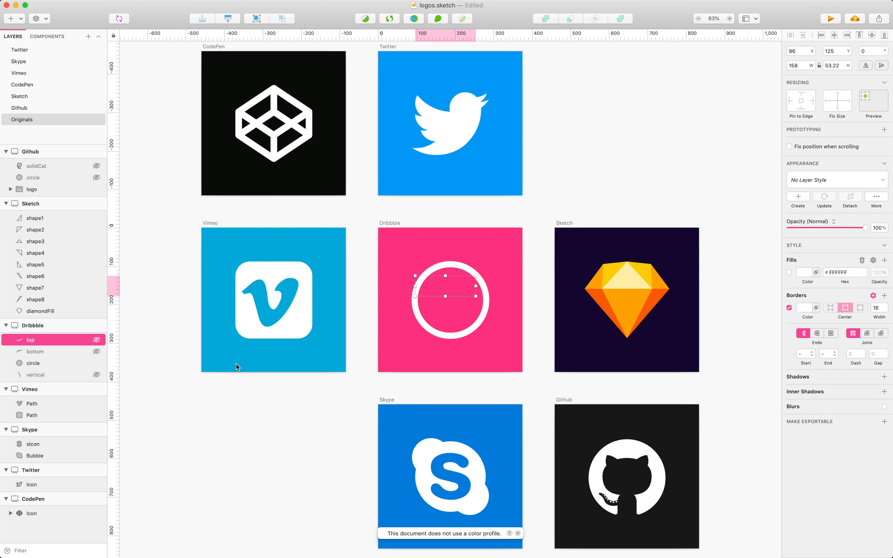
- Give the circle's border a gap of 1000 and raise its dash length stepwise to 590
click(448, 264)
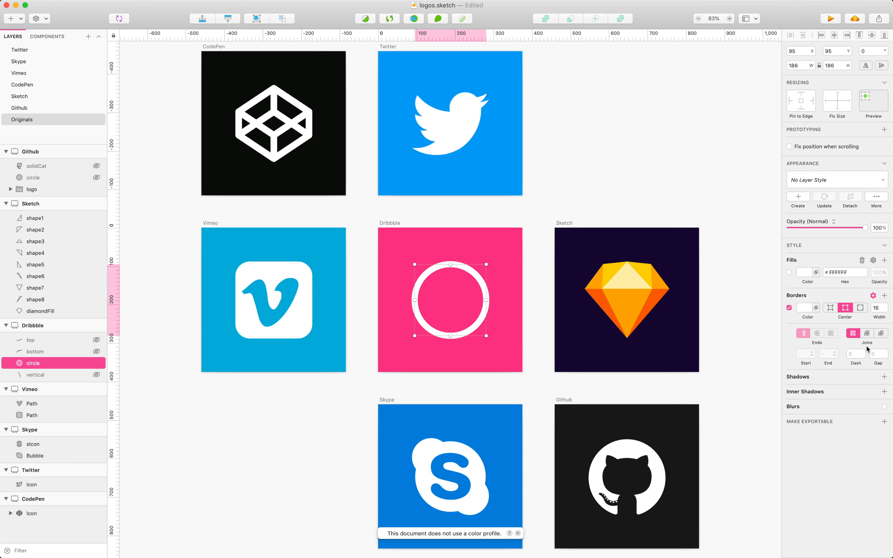
click(879, 354)
text(1000)
key(shift+Tab)
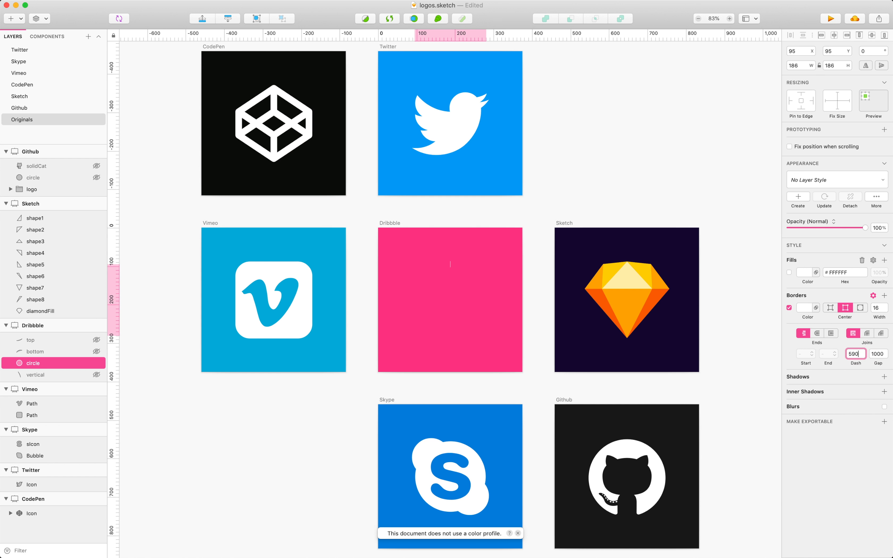
key(BackSpace)
text(10)
key(shift+Up)
key(shift+Up)
key(shift+Up)
key(shift+Up)
key(shift+Up)
key(shift+Up)
key(shift+Up)
text(520)
key(Return)
key(shift+Up)
key(shift+Up)
key(shift+Up)
key(shift+Up)
key(shift+Up)
key(shift+Up)
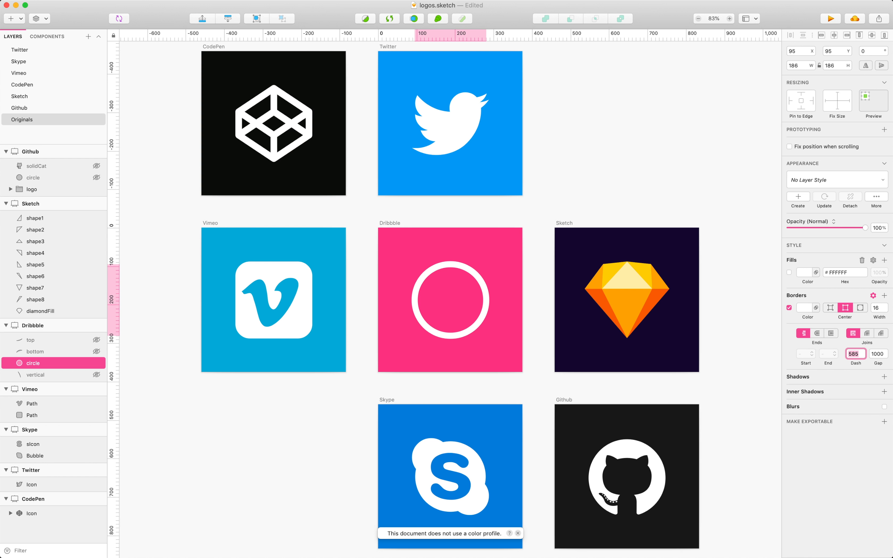
key(Up)
key(Up)
key(Up)
key(Up)
key(Up)
- Reset the circle border's dash and gap to 0
text(0)
key(Tab)
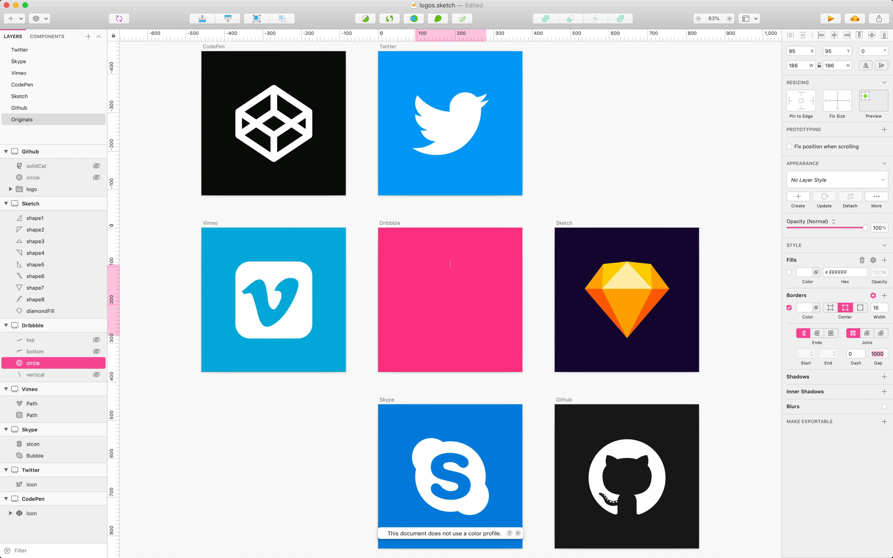
text(0)
key(Tab)
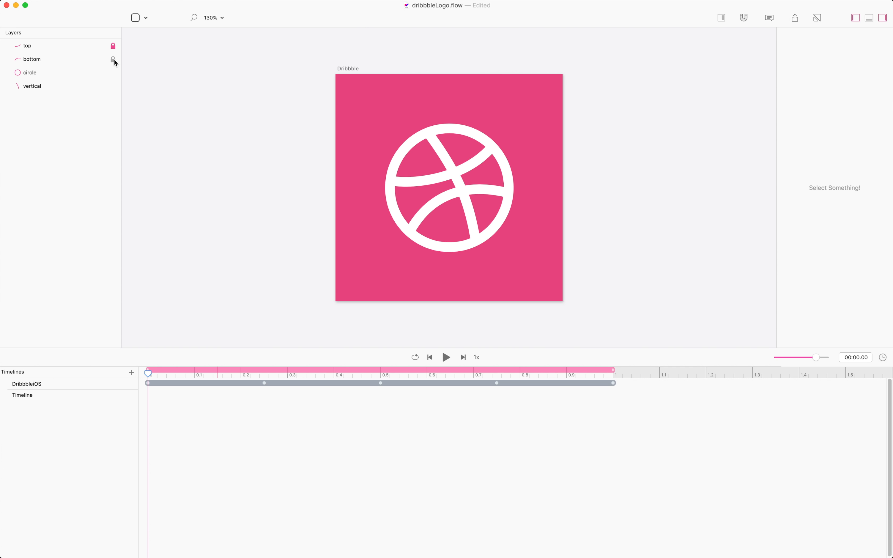
- Switch to Flow and hide the top, bottom and vertical layers so only the circle shows
click(112, 46)
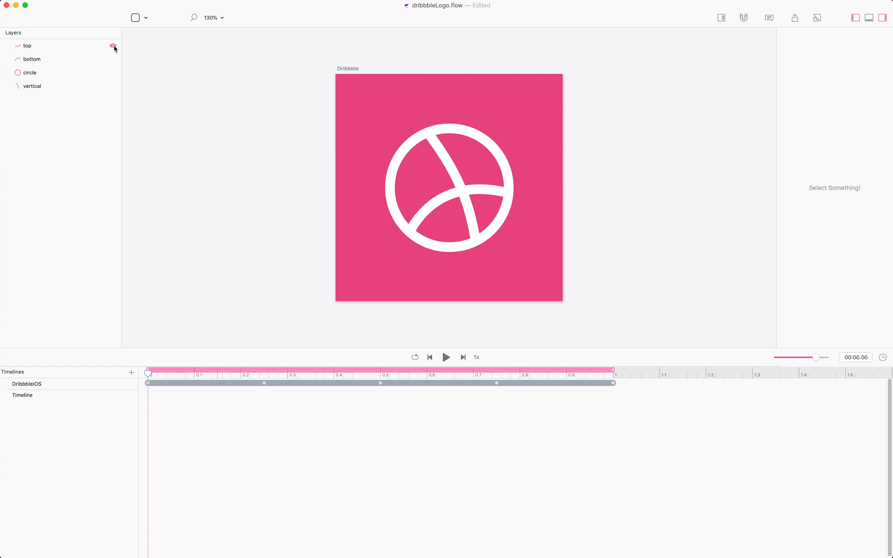
click(114, 47)
click(113, 60)
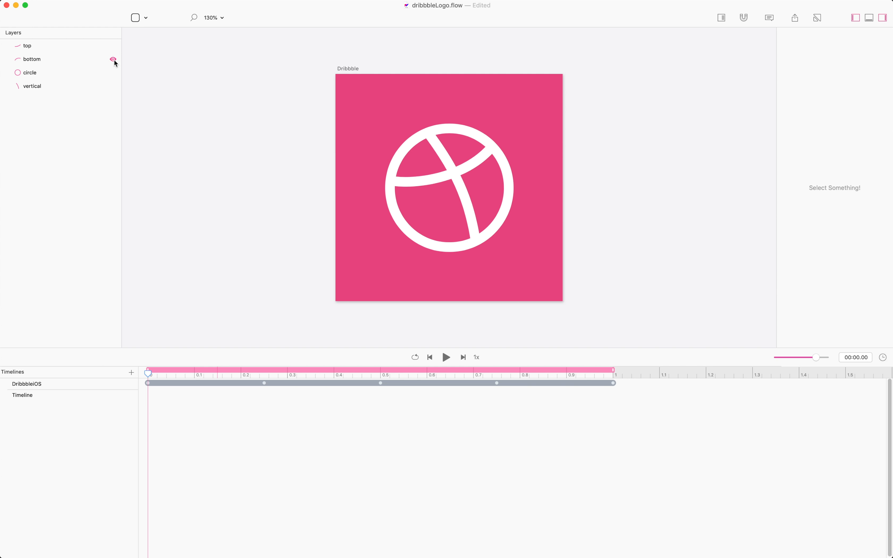
click(114, 86)
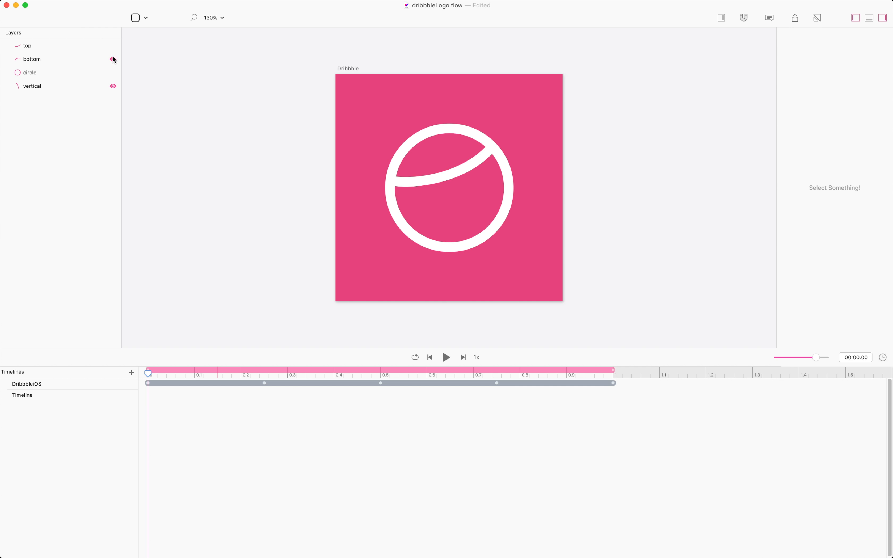
click(113, 45)
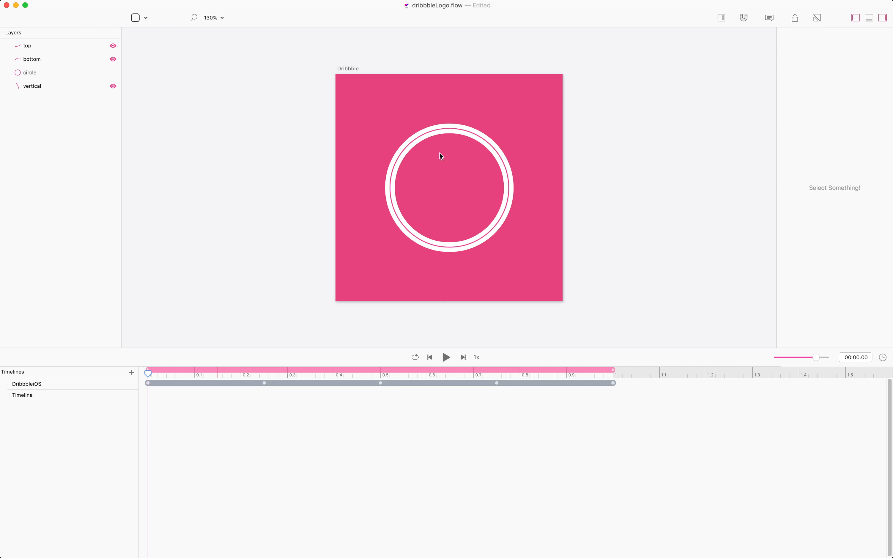
- Give the circle layer a custom dash pattern of 590 and 1000
click(424, 140)
scroll(853, 341, down, 5)
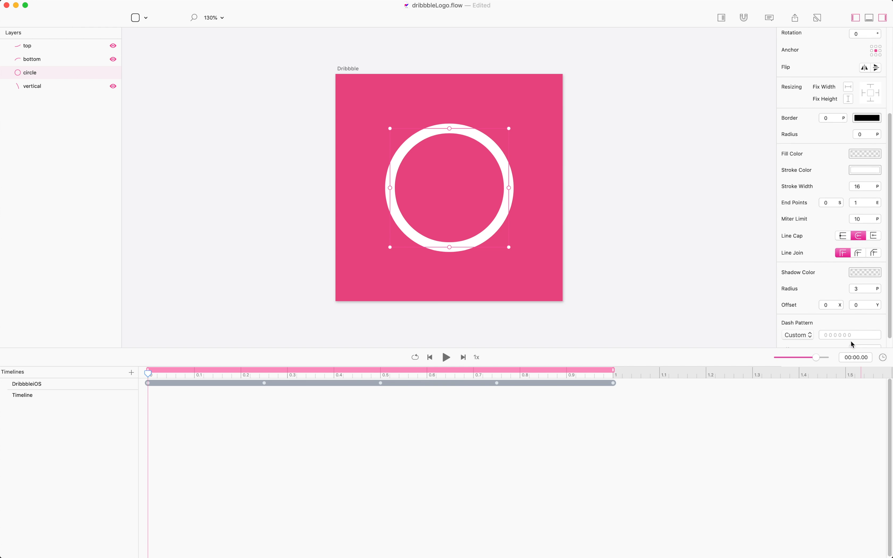
click(850, 324)
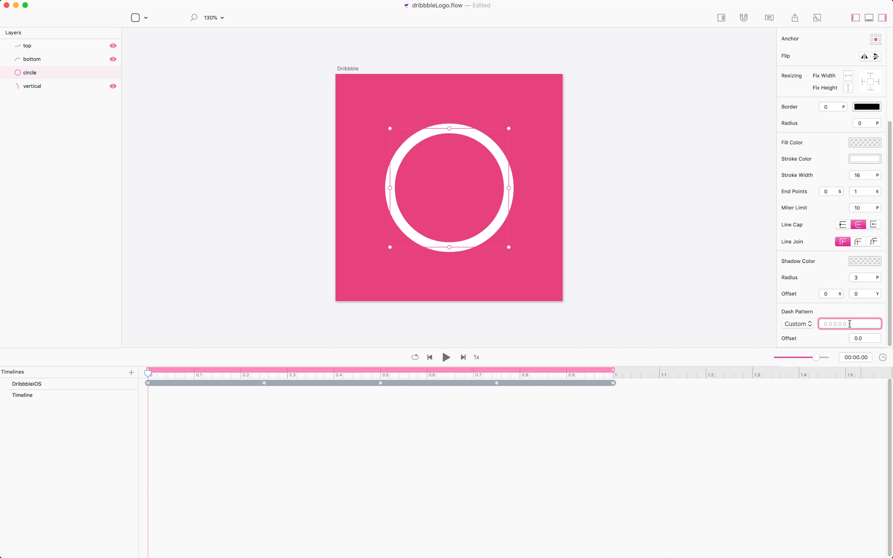
text(590.0 1,00)
text(0)
key(Return)
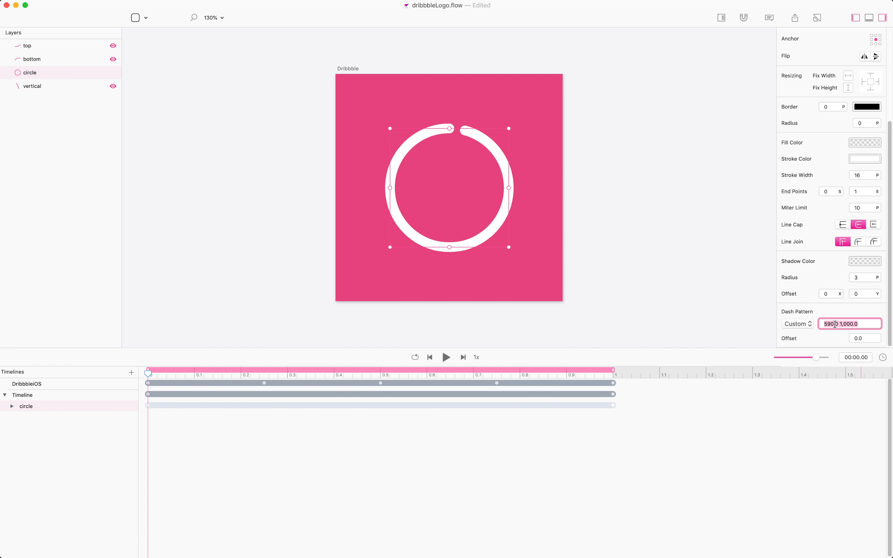
- Adjust the dash length in the circle's dash pattern to 620 so the ring closes
click(832, 324)
key(shift+Left)
key(Right)
text(5)
key(Return)
key(Left)
key(shift+Left)
text(60)
key(Return)
key(Right)
text(1)
key(Return)
key(Right)
text(5)
key(Return)
key(Right)
text(20)
key(Return)
- Expand the circle in the new timeline and delete its Dash Pattern animation
click(13, 407)
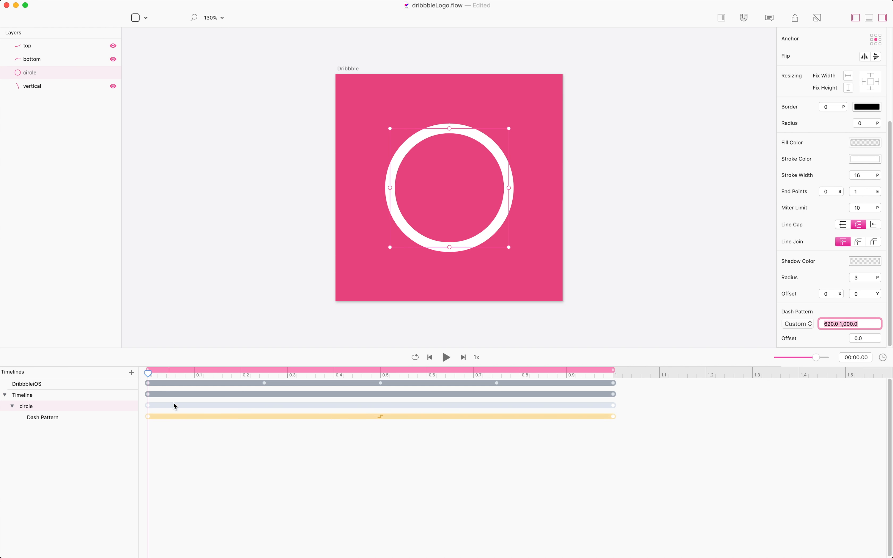
click(612, 417)
key(BackSpace)
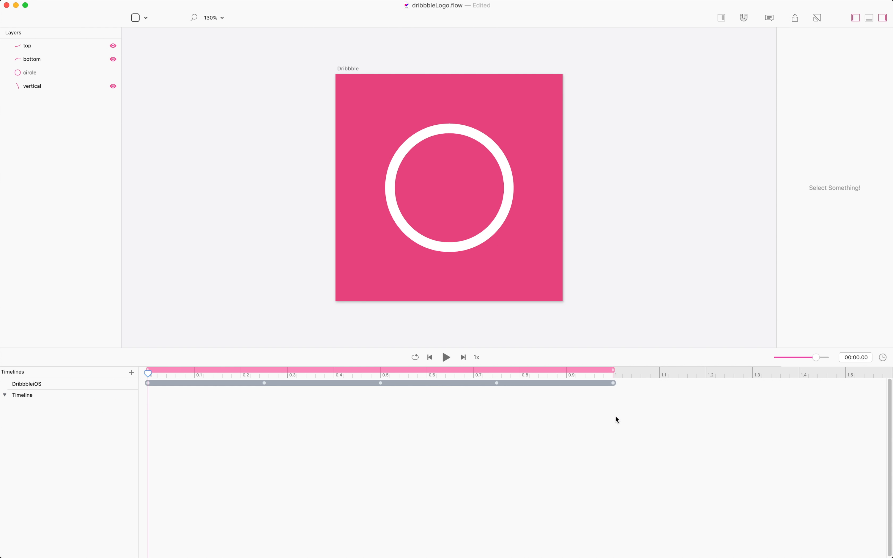
- Lower the circle's dash offset to -20 at the start of the new timeline
click(450, 130)
scroll(838, 262, down, 5)
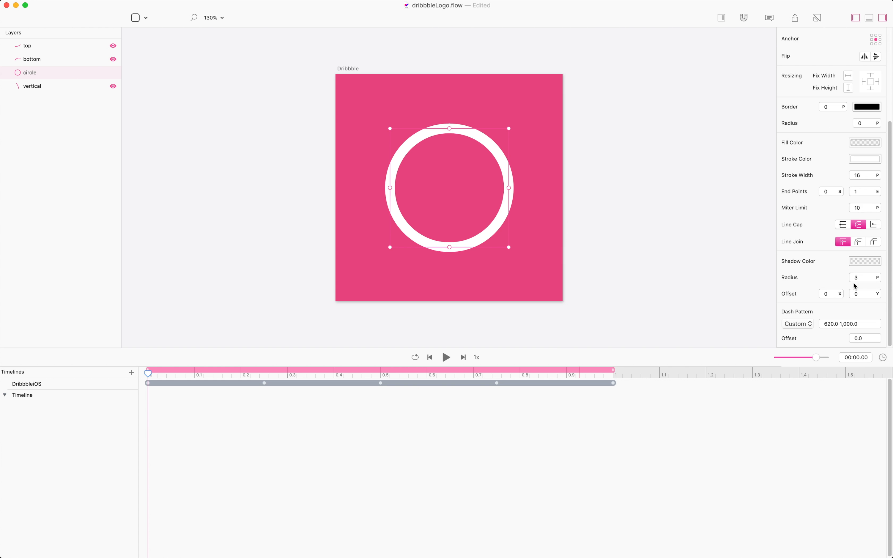
click(868, 339)
drag(149, 373, 92, 399)
click(877, 341)
key(shift+Down)
key(shift+Down)
key(shift+Down)
key(shift+Down)
key(shift+Down)
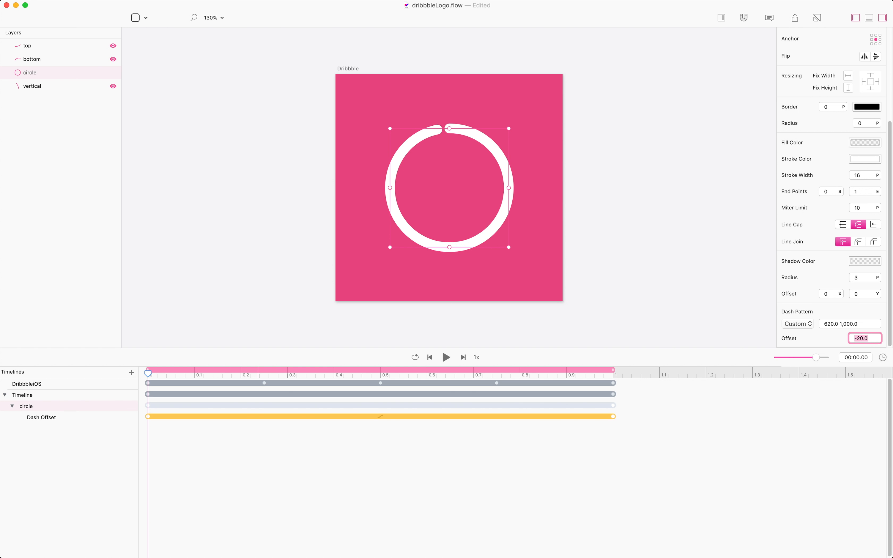
- Set the circle's dash offset to 620 at the start of the timeline and scrub through to check the drawing animation
key(shift+Up)
key(shift+Up)
key(shift+Up)
key(shift+Up)
key(shift+Up)
key(shift+Up)
key(shift+Up)
key(shift+Up)
key(shift+Up)
key(shift+Up)
key(shift+Up)
key(shift+Up)
key(shift+Up)
key(shift+Up)
key(shift+Up)
key(shift+Up)
key(shift+Up)
key(shift+Up)
key(shift+Up)
key(shift+Up)
key(shift+Up)
key(shift+Up)
key(shift+Up)
key(shift+Up)
key(shift+Up)
key(shift+Up)
key(shift+Up)
key(shift+Up)
key(shift+Up)
key(shift+Up)
key(shift+Up)
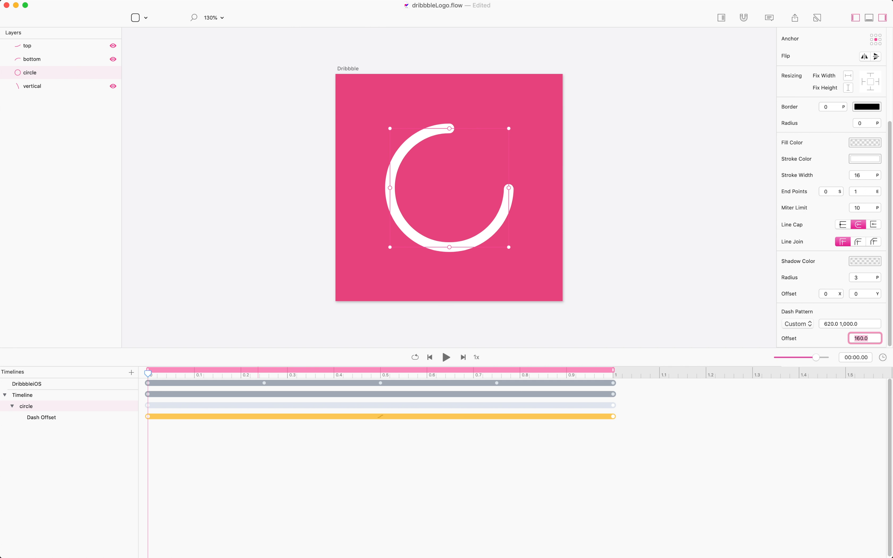
key(shift+Up)
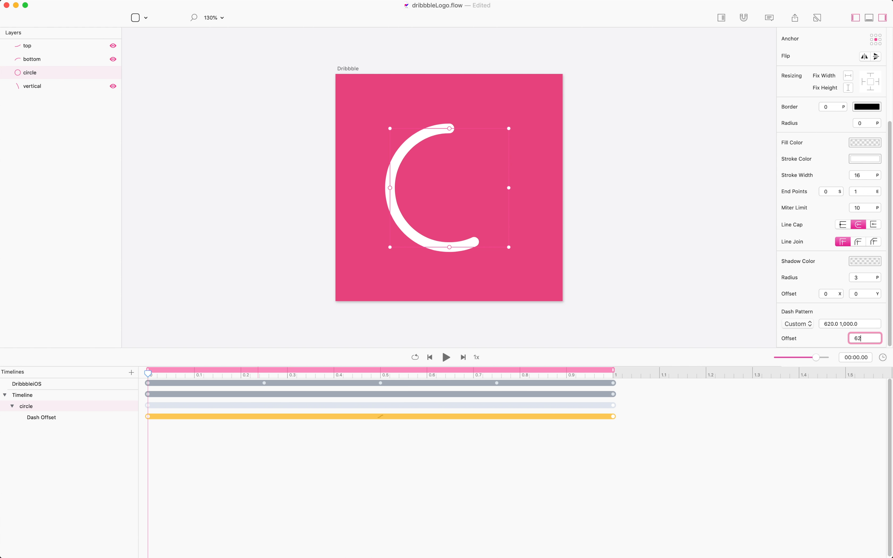
text(620)
key(Return)
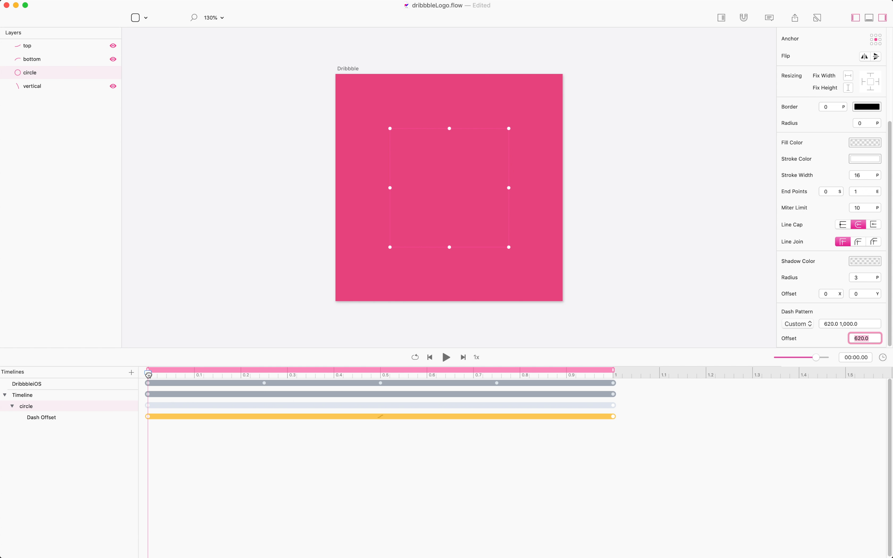
drag(148, 374, 604, 338)
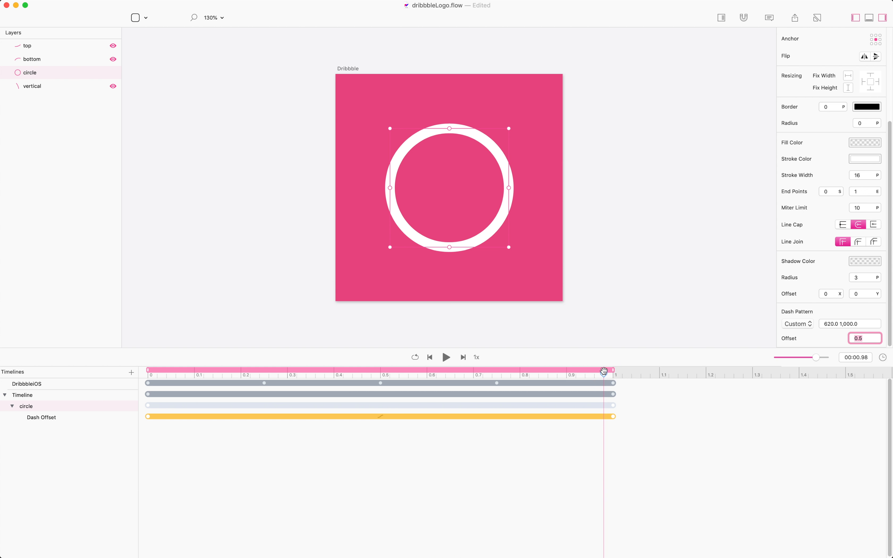
drag(604, 372, 109, 374)
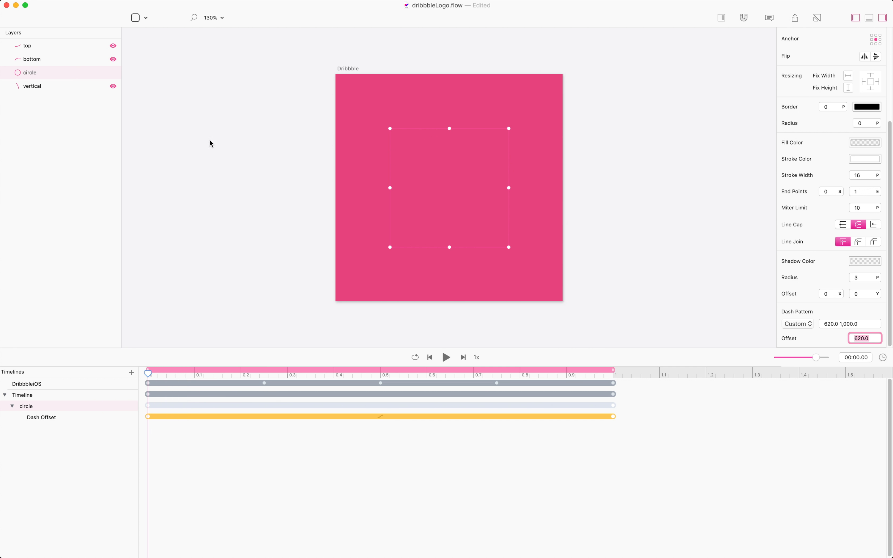
- Show the bottom arc layer, switch to Sketch, and display the Dribbble artboard's bottom arc instead of the circle
click(185, 63)
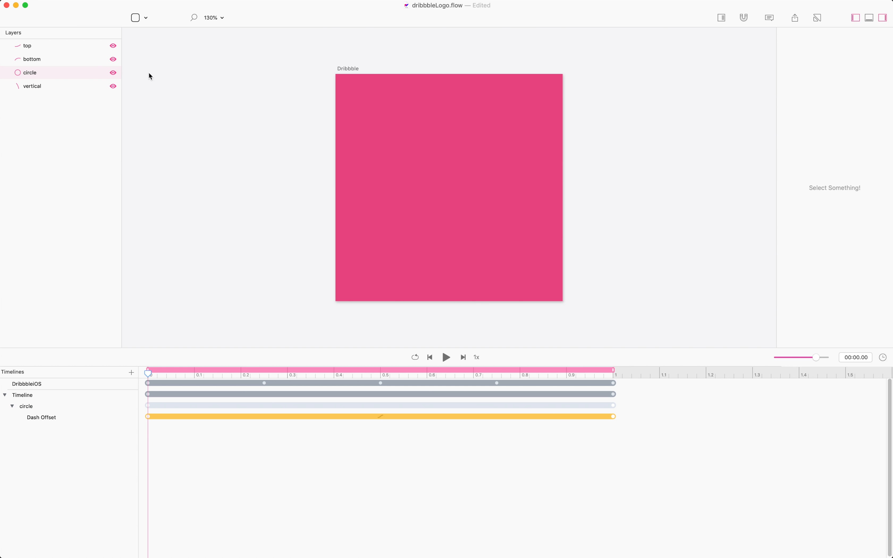
click(113, 59)
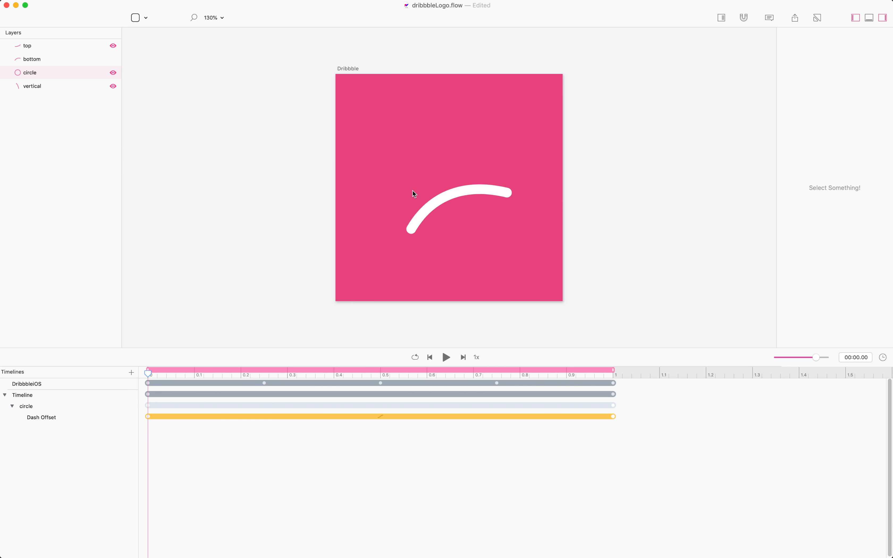
key(super+Tab)
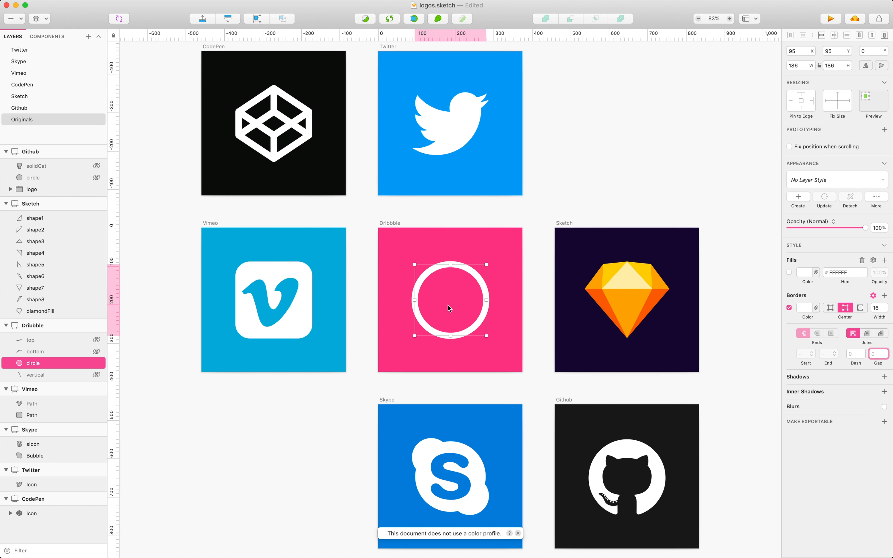
click(97, 363)
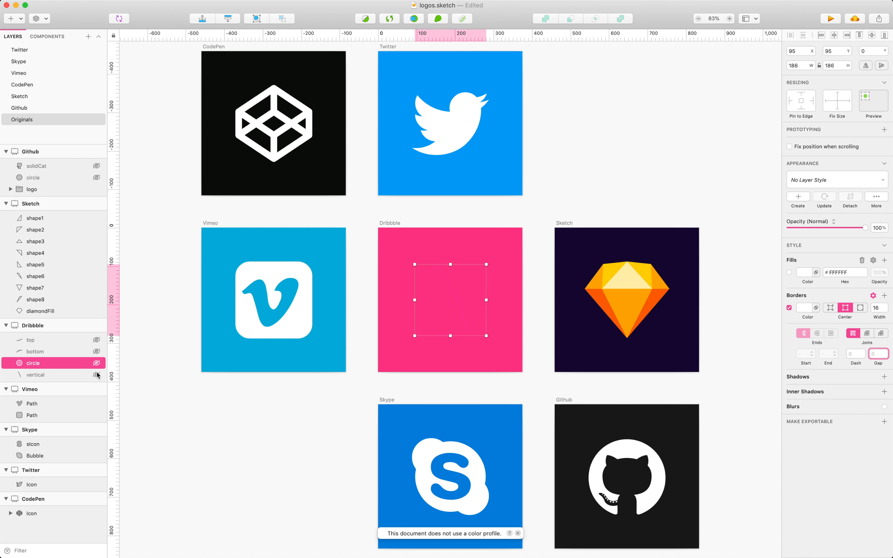
click(96, 364)
click(96, 363)
click(98, 352)
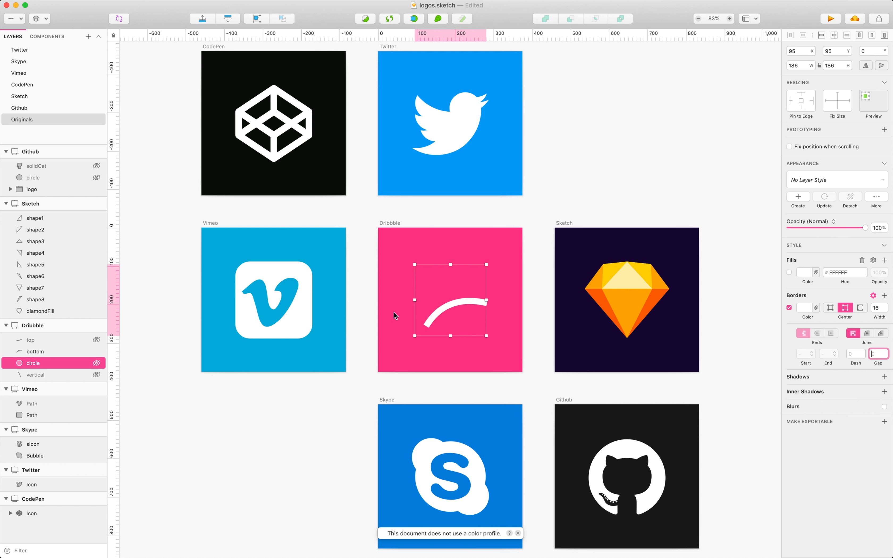
click(878, 354)
text(100)
key(shift+Tab)
text(100)
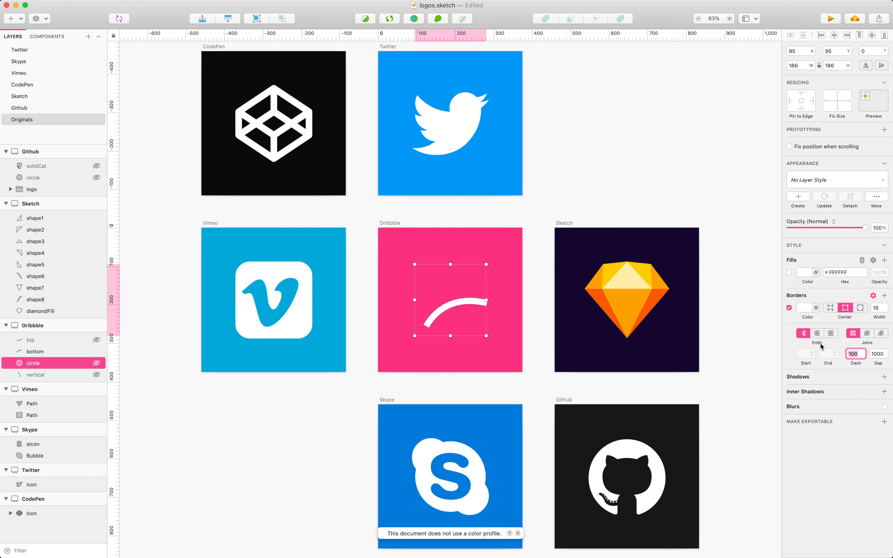
key(shift+Up)
key(super+z)
key(super+z)
key(super+z)
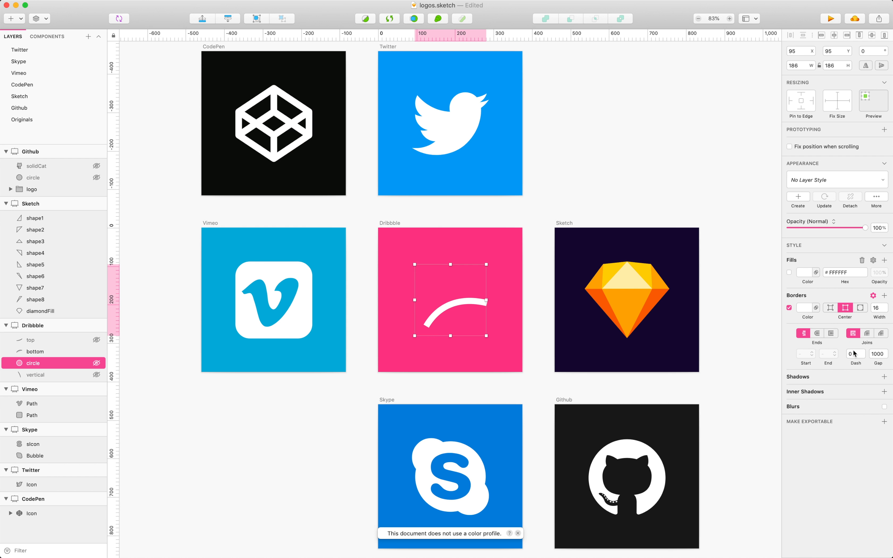
key(super+z)
key(super+z)
- Reset the bottom arc's border dashes, and set its dash to 30 and its gap to 1000
click(59, 352)
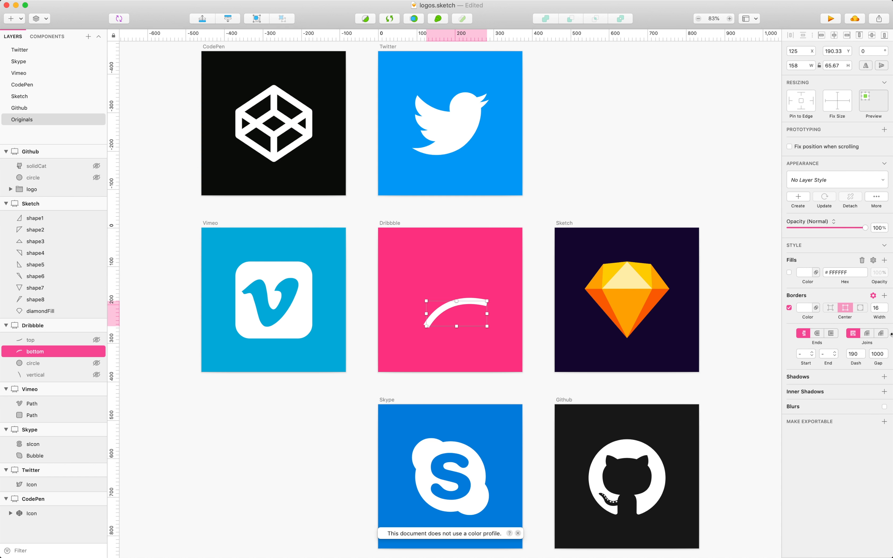
click(858, 354)
text(0)
key(Tab)
key(BackSpace)
key(shift+Tab)
key(shift+Up)
key(shift+Up)
key(shift+Up)
key(Tab)
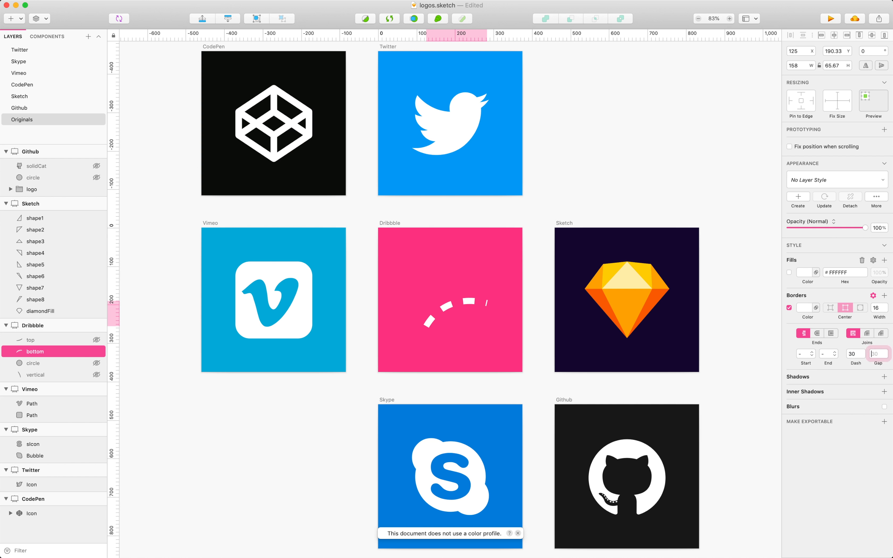
text(100)
key(Return)
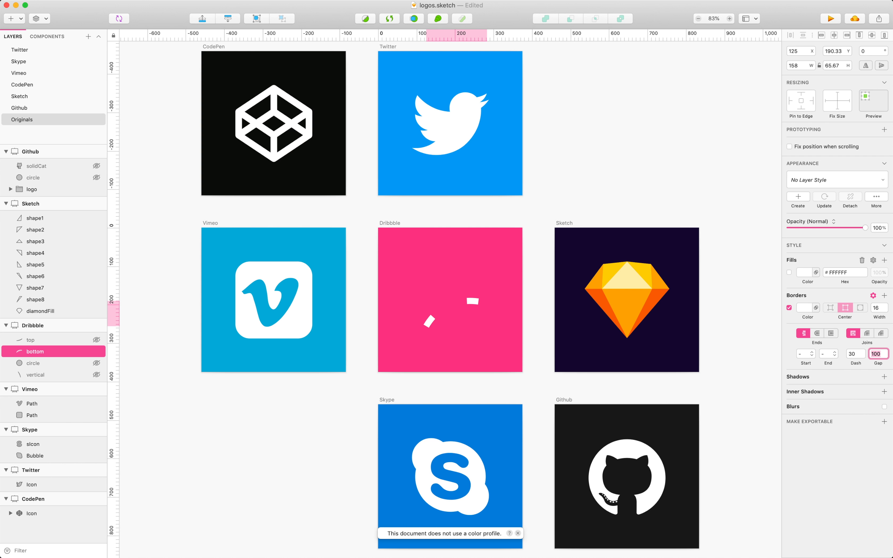
text(100)
key(Return)
- Adjust the bottom arc's dash length to 190 so that a single dash covers the whole stroke
key(shift+Tab)
key(shift+Up)
key(shift+Up)
key(shift+Up)
key(shift+Up)
key(shift+Up)
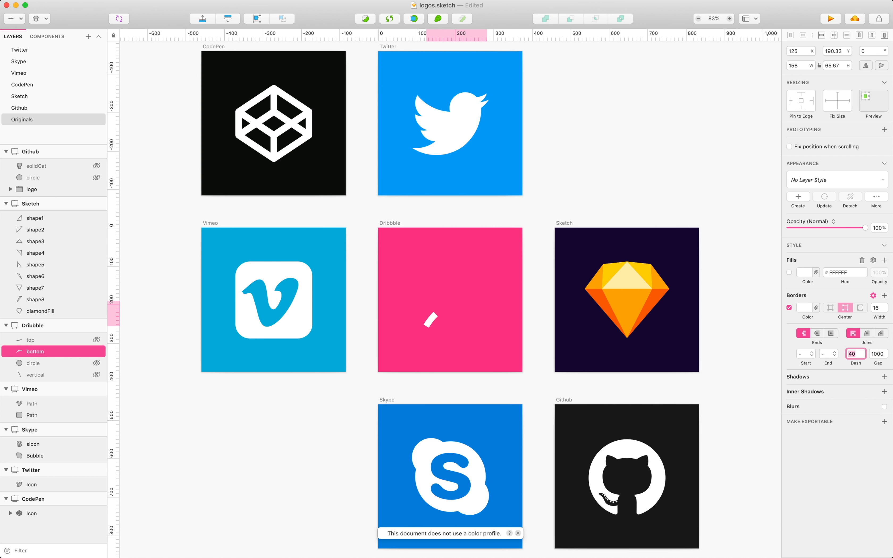
key(shift+Up)
key(shift+Up)
key(shift+Up)
key(shift+Up)
key(shift+Up)
key(shift+Up)
key(shift+Up)
key(shift+Up)
key(shift+Up)
key(shift+Up)
key(shift+Up)
key(shift+Up)
key(shift+Down)
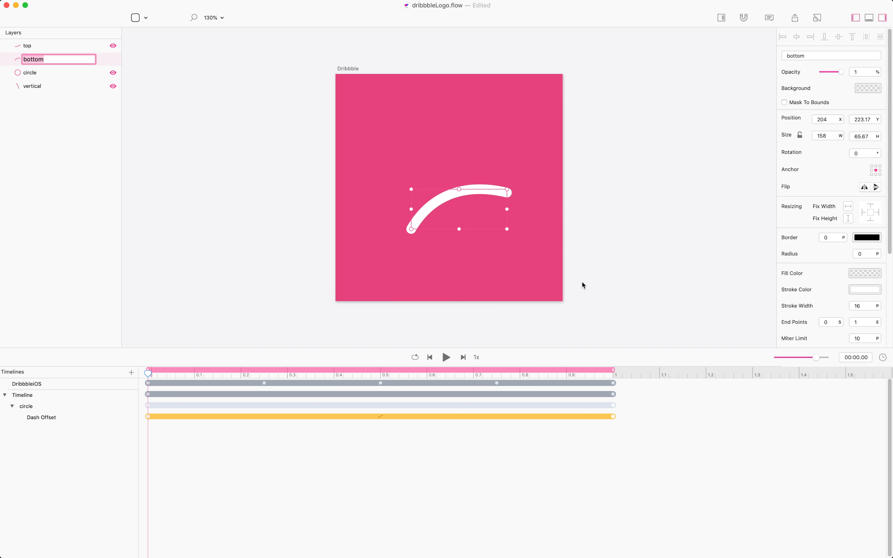
- Set the bottom arc's dash pattern to 190 and 190 while in Relative Mode, and turn Relative Mode off
scroll(803, 271, down, 6)
click(860, 339)
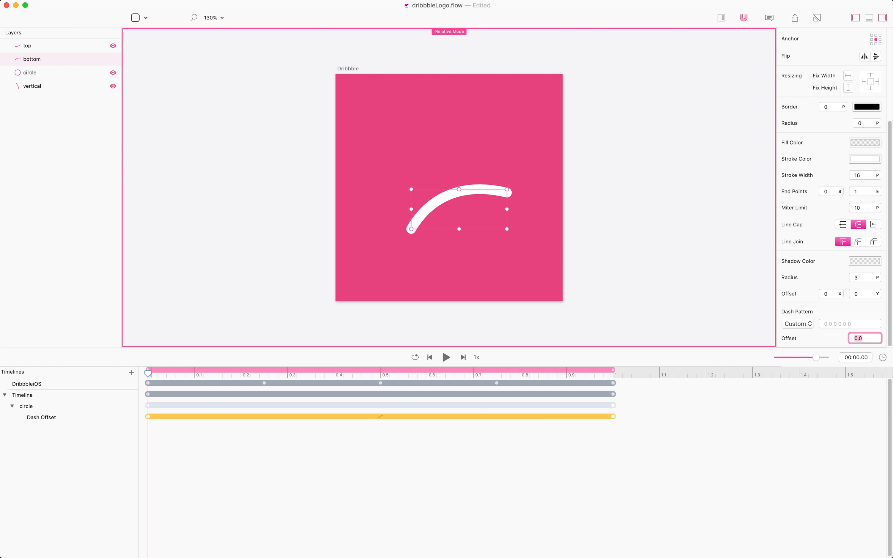
click(840, 323)
text(190.0 190)
key(Return)
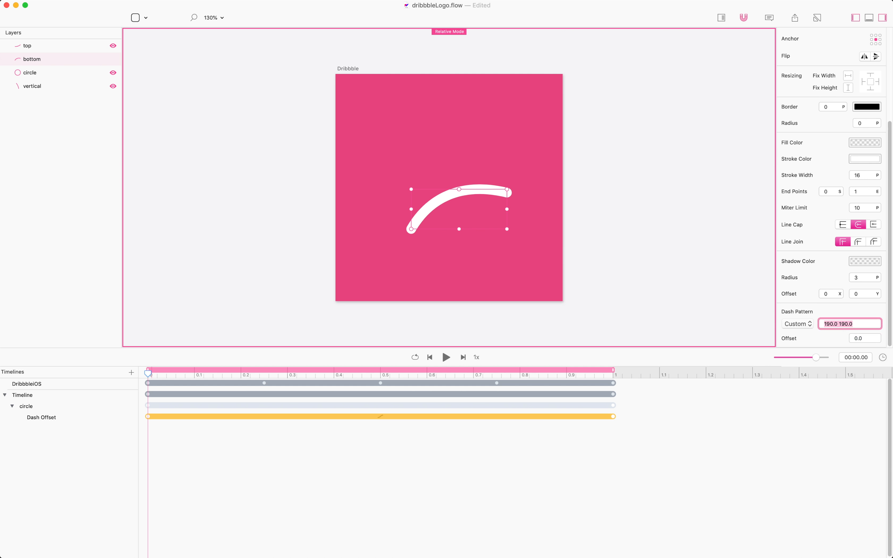
key(super+r)
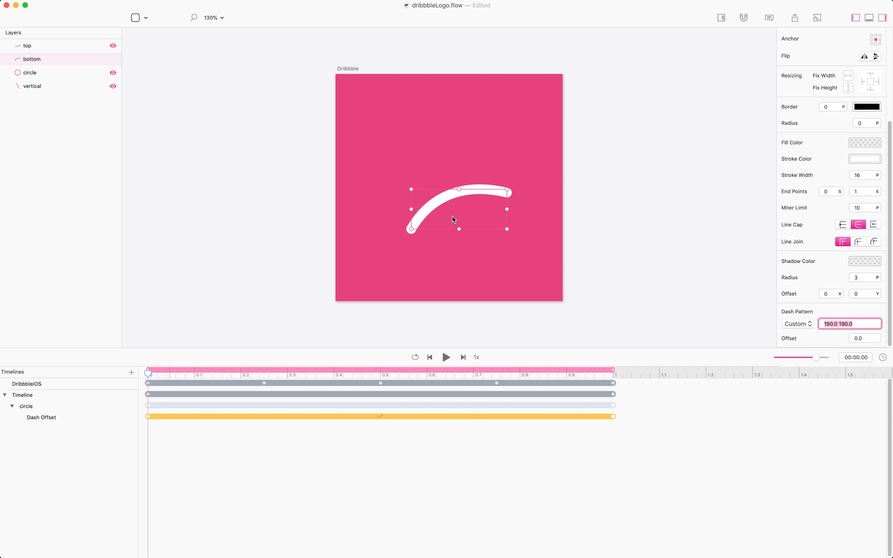
- Try a dash offset of -10 on the bottom arc at the start of the timeline
click(870, 335)
text(10)
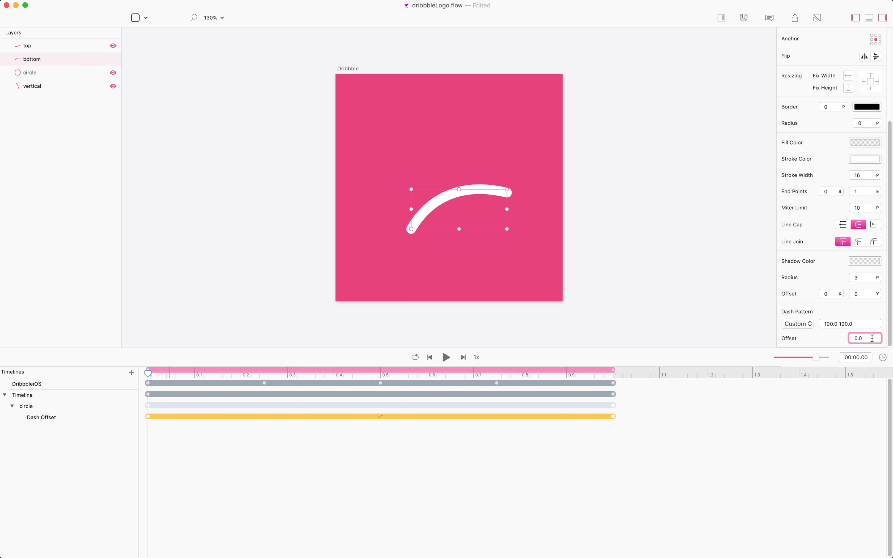
key(Return)
text(-10)
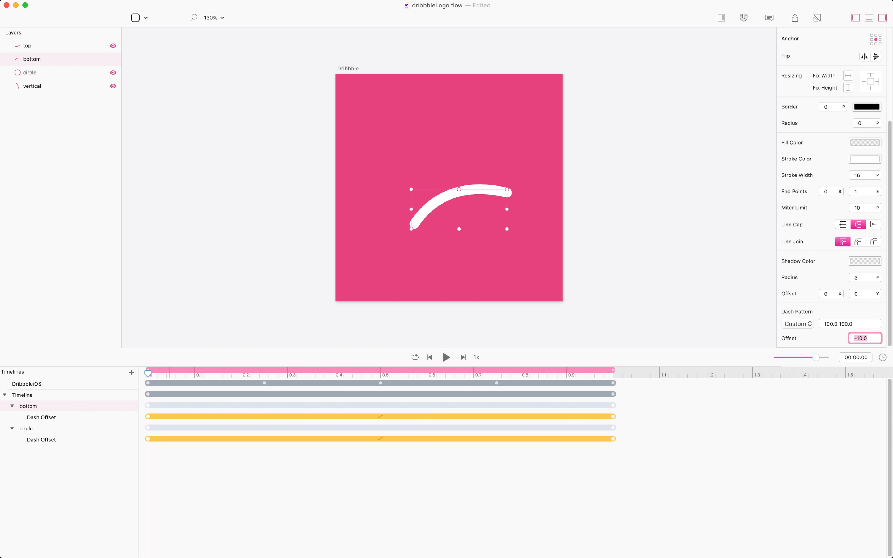
key(Return)
- Raise the bottom arc's dash offset to 190 at the timeline start and scrub to the end to preview it
key(shift+Up)
key(shift+Up)
key(shift+Up)
key(shift+Up)
key(shift+Up)
key(shift+Up)
key(shift+Up)
key(shift+Up)
key(shift+Up)
key(shift+Up)
key(shift+Up)
key(shift+Up)
key(shift+Up)
key(shift+Up)
key(shift+Up)
key(shift+Up)
key(shift+Up)
key(shift+Up)
key(shift+Up)
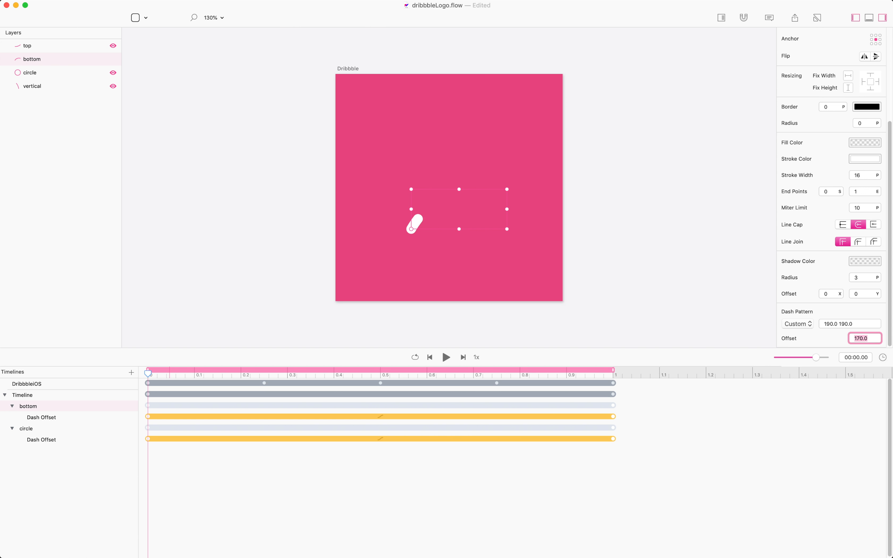
key(shift+Up)
drag(148, 373, 646, 344)
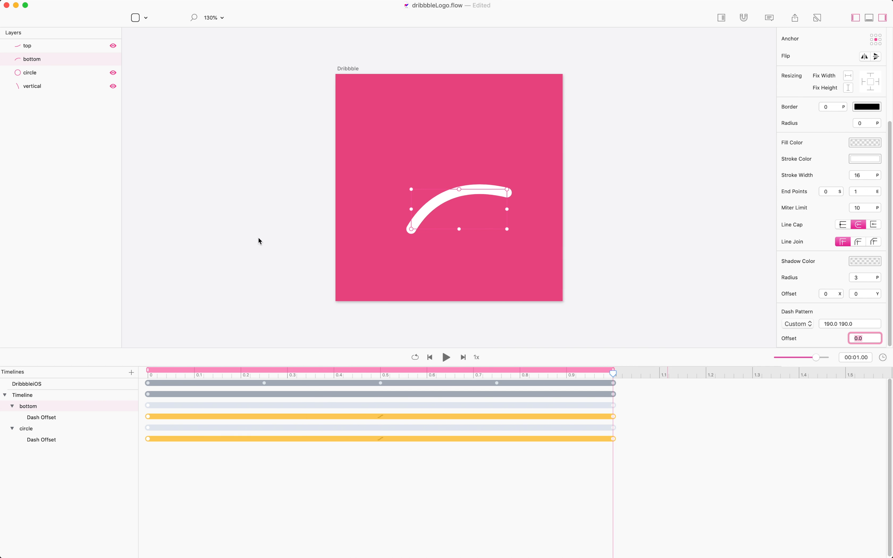
- Hide the bottom arc layer, and show and select the top arc
click(113, 60)
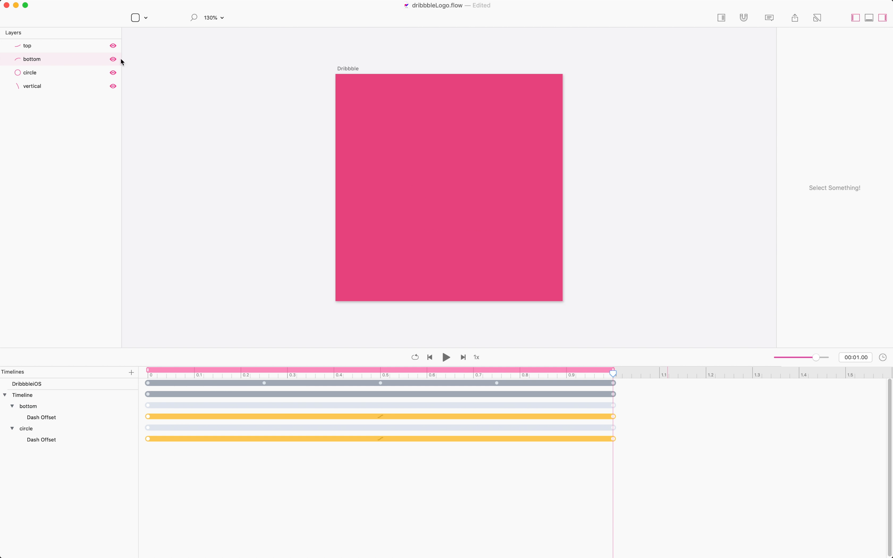
click(113, 45)
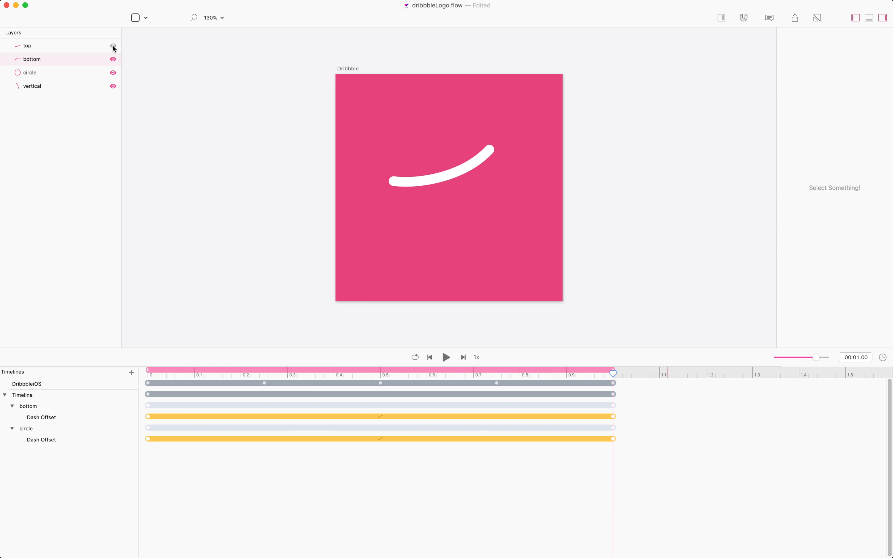
click(465, 167)
- Set the top arc's dash pattern to 190 and 190 in Relative Mode
key(super+r)
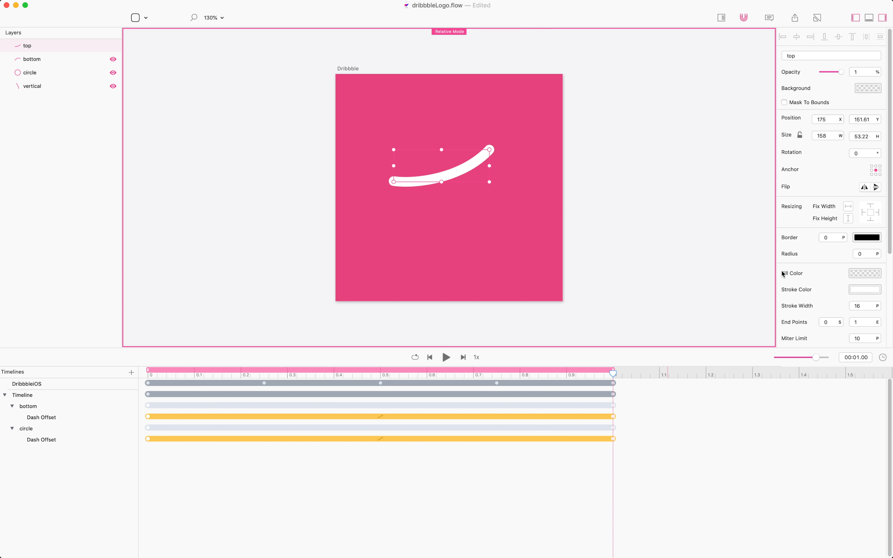
scroll(784, 274, down, 5)
click(848, 320)
text(19)
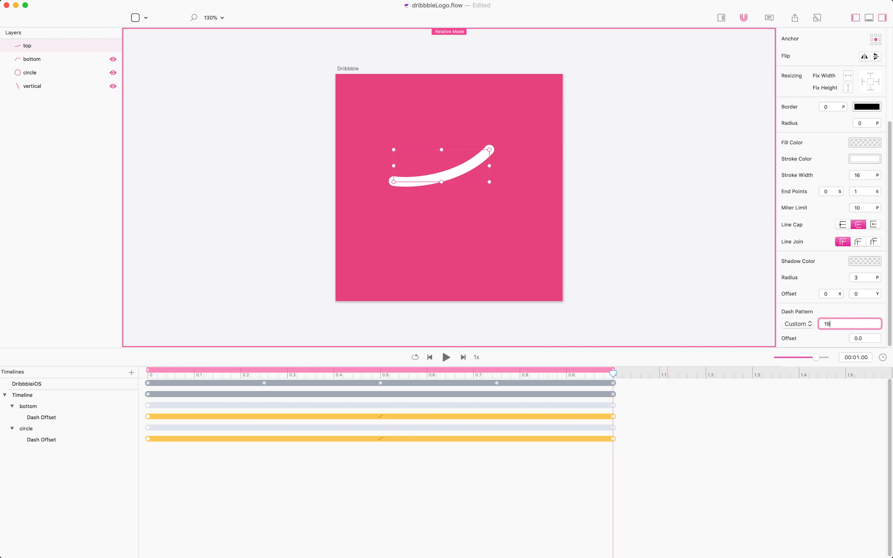
text(0.0 190)
key(Return)
key(Tab)
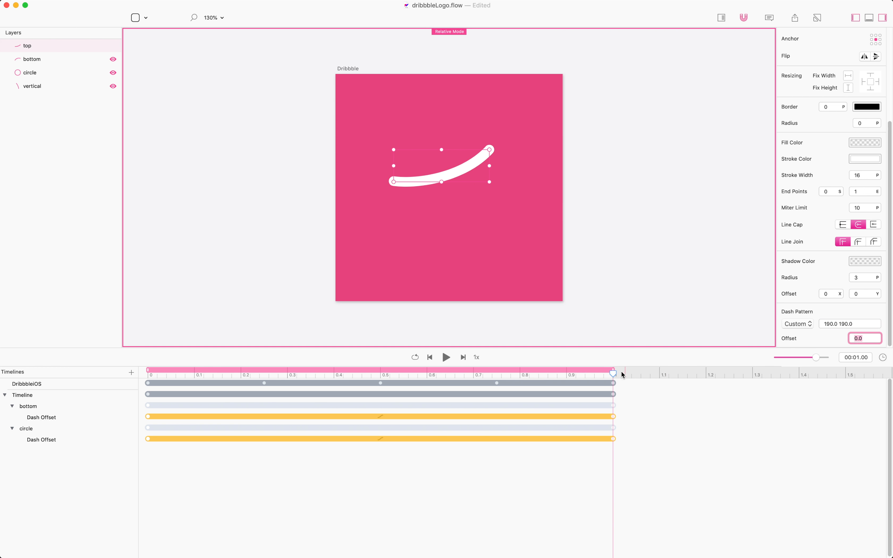
- Set the top arc's dash offset to 190 at the start of the timeline and scrub to the end
drag(612, 374, 124, 401)
text(190)
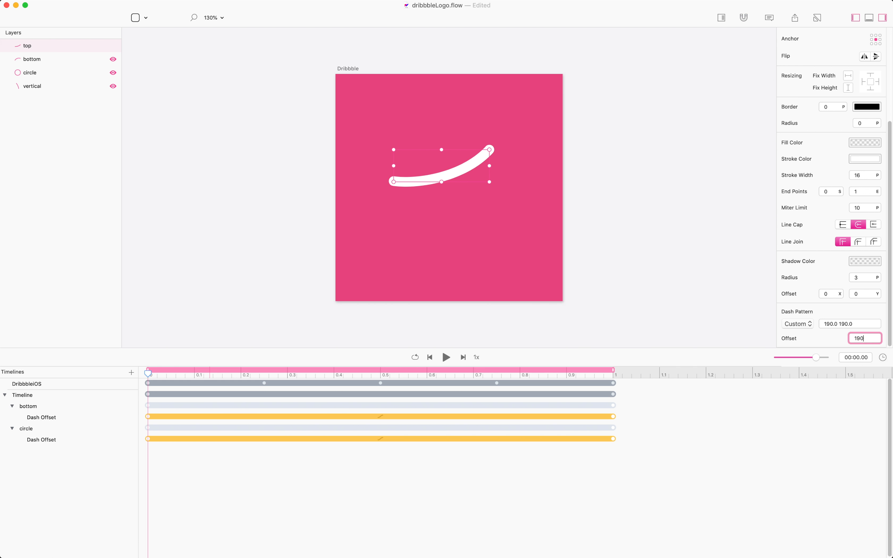
key(Return)
mouse_move(148, 374)
mouse_down()
mouse_move(273, 374)
mouse_move(794, 300)
mouse_up()
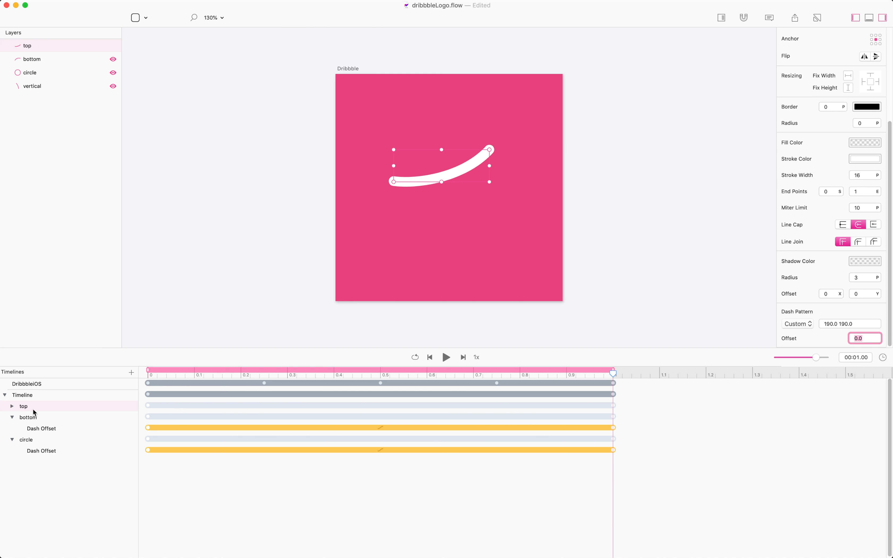
- Collapse the top, bottom and circle tracks in the timeline and show the vertical layer
click(12, 407)
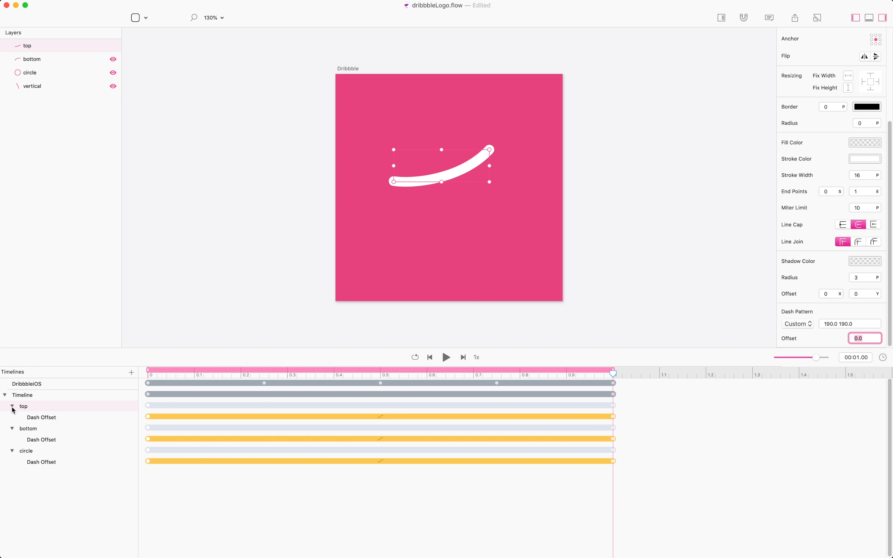
click(12, 408)
click(11, 424)
click(13, 420)
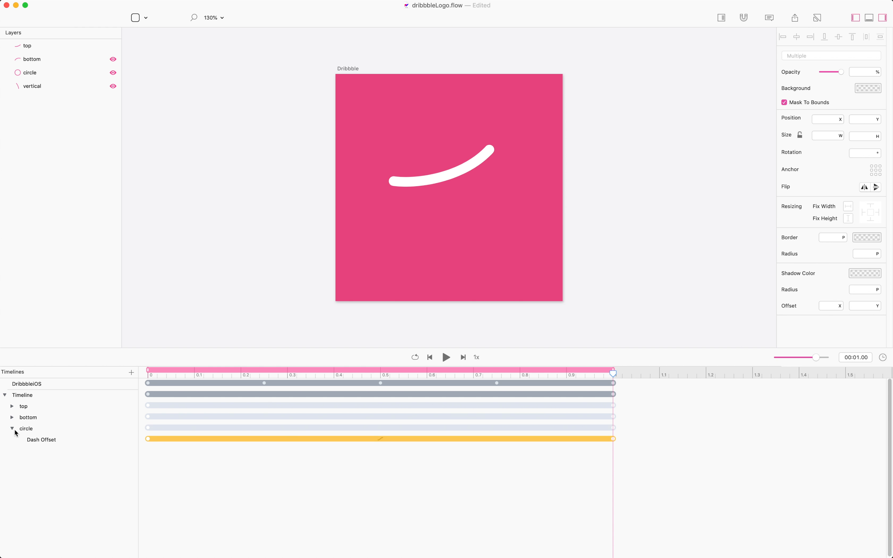
click(13, 428)
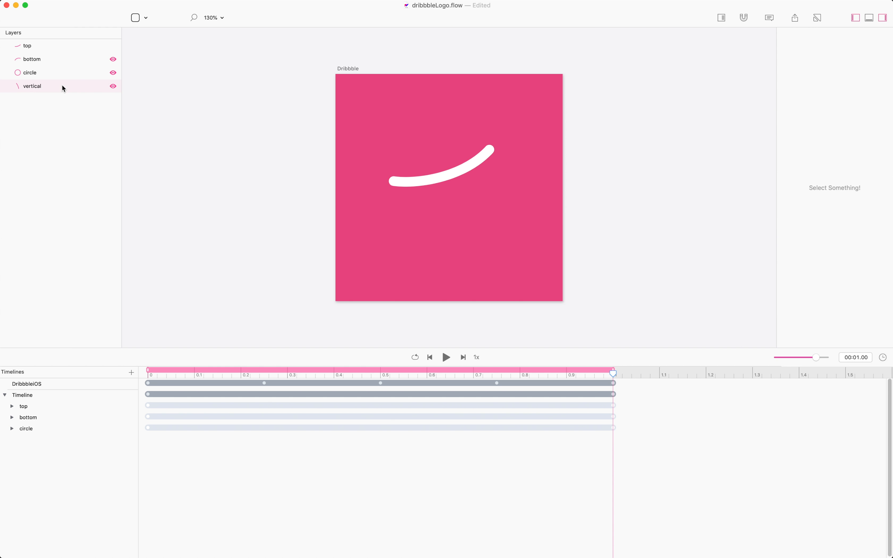
click(113, 88)
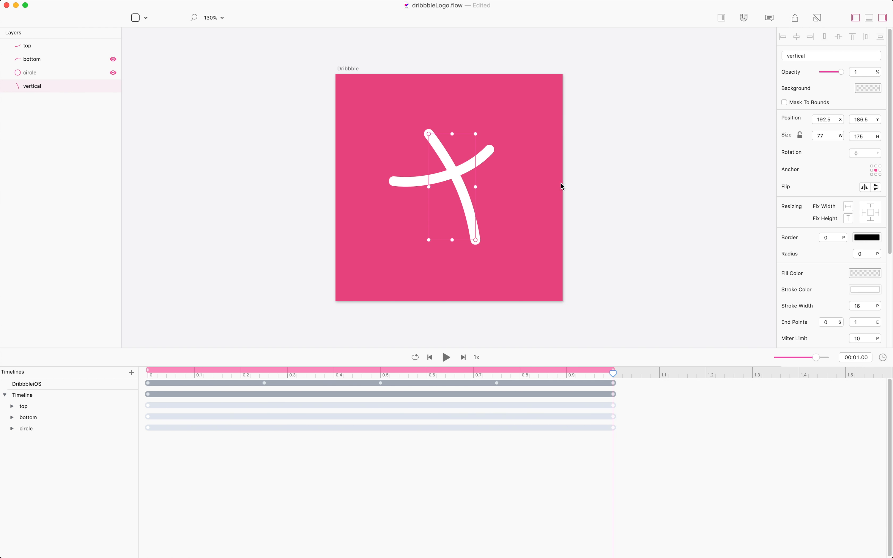
- At the start of the timeline in Relative Mode, set the vertical arc's dash pattern to 190 and 1000 and its dash offset to 190
scroll(830, 306, down, 5)
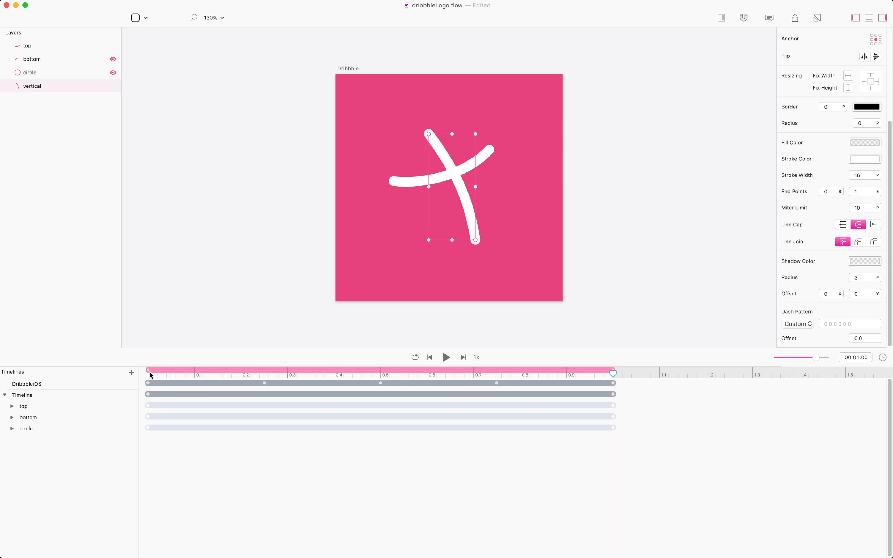
drag(148, 374, 139, 374)
key(super+r)
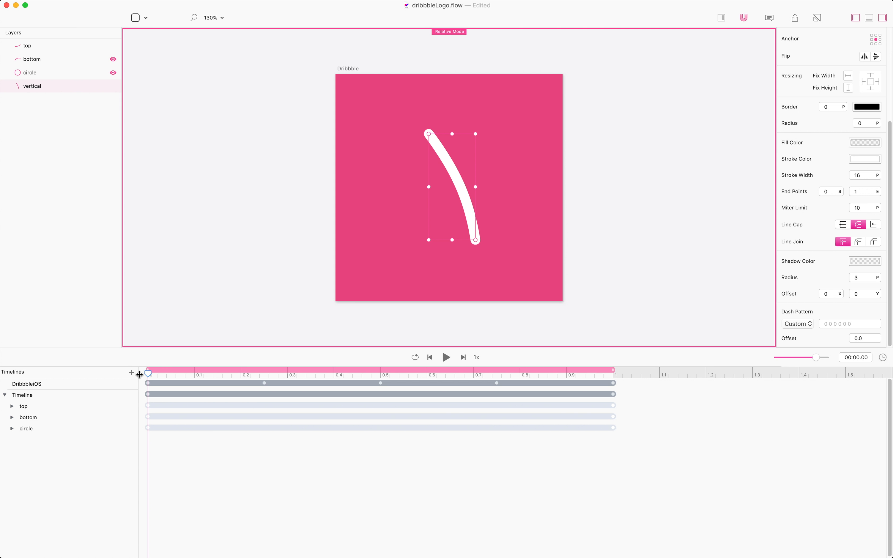
click(838, 322)
text(190 1000)
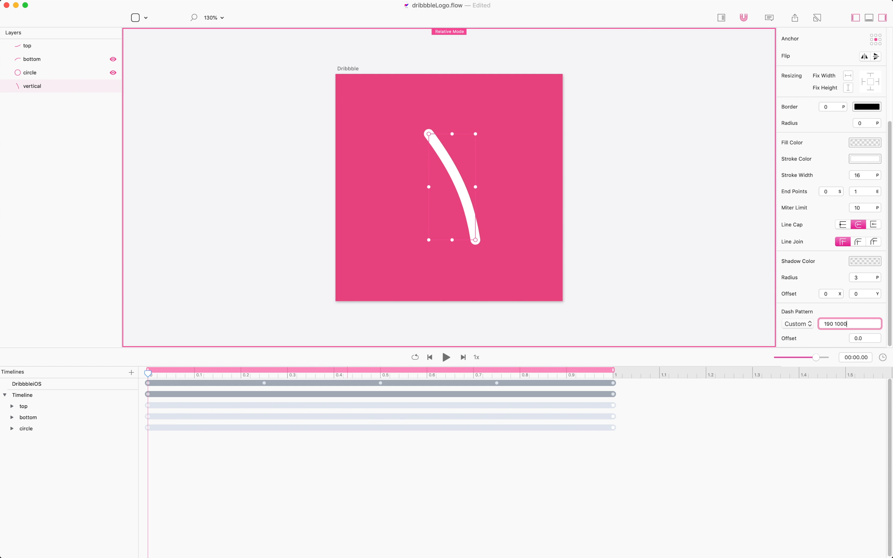
key(Tab)
key(Return)
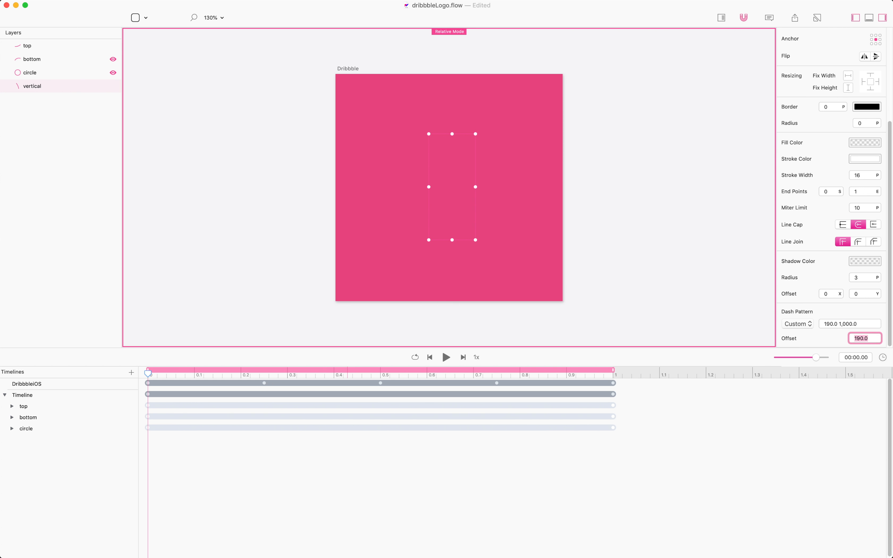
- Set the vertical arc's dash pattern to 190 and 190
key(shift+Tab)
key(Right)
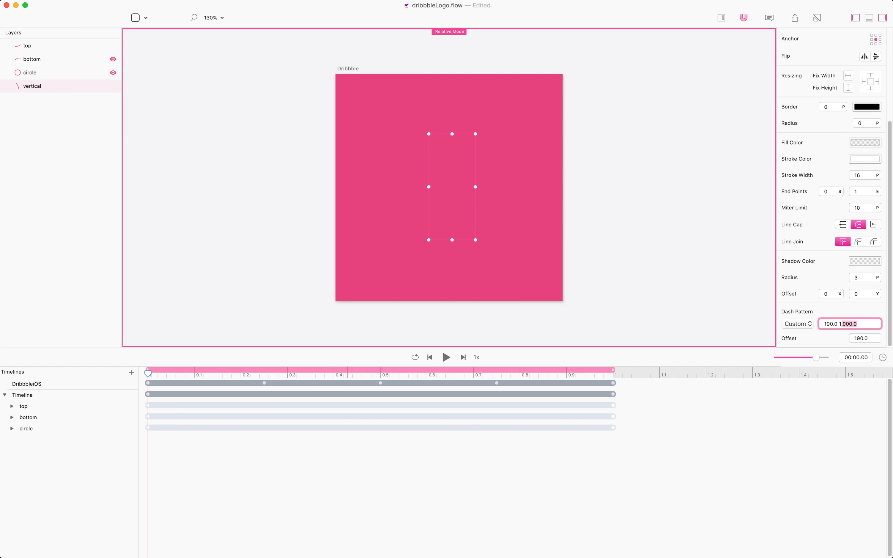
text(000)
key(Return)
double_click(843, 325)
text(190.0)
key(Return)
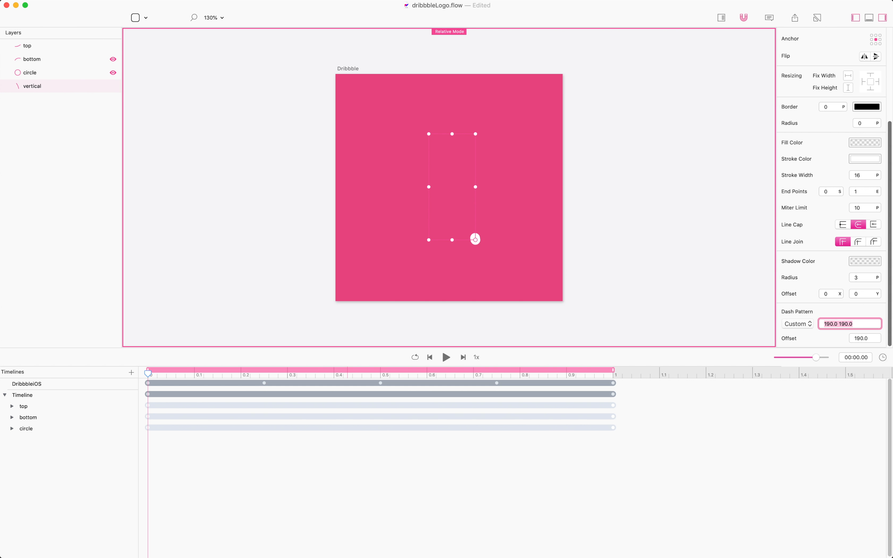
- Set the vertical arc's dash pattern to 195 and 195 and its dash offset to 195
click(858, 323)
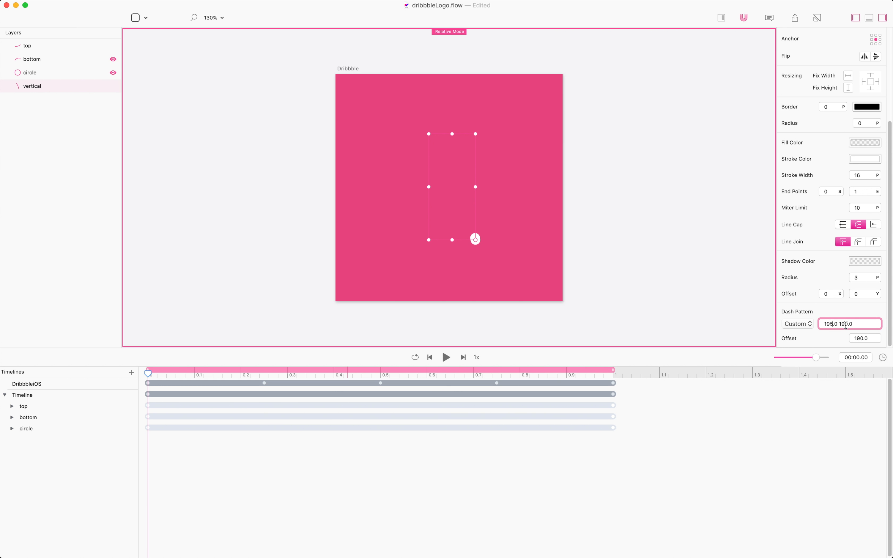
text(5)
drag(861, 338, 864, 338)
text(5)
key(Return)
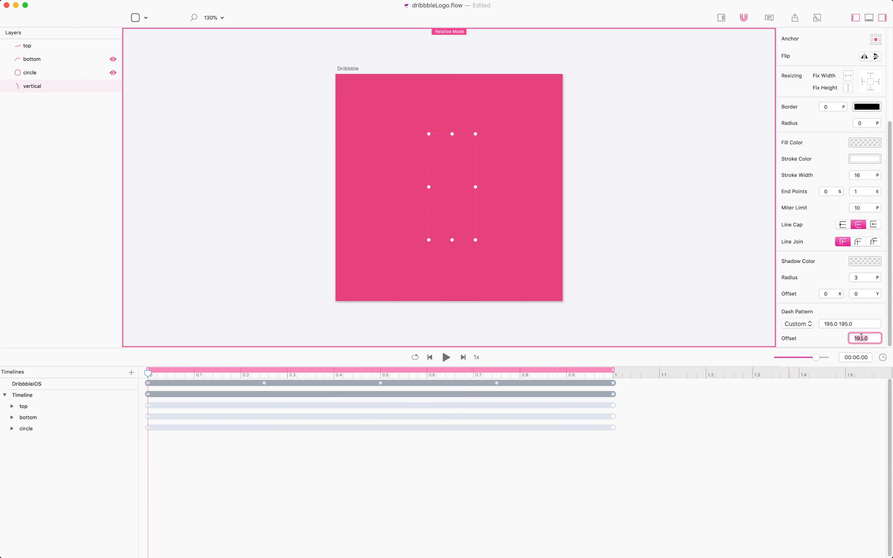
click(875, 339)
- Hide the top arc layer and set the vertical arc's dash offset to 394 at the 1-second mark, outside Relative Mode
drag(150, 370, 643, 337)
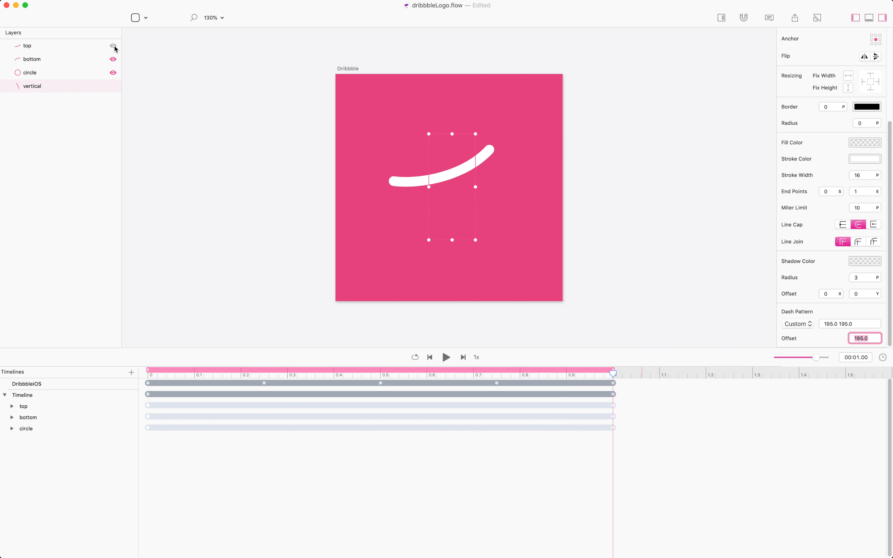
click(113, 46)
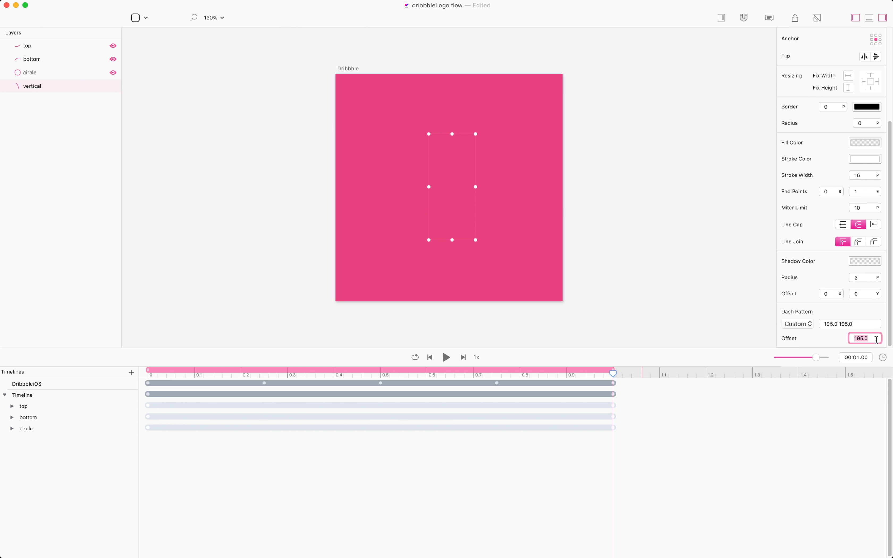
click(877, 339)
key(Return)
key(shift+Up)
key(shift+Up)
key(shift+Up)
key(shift+Up)
key(shift+Up)
key(shift+Up)
key(shift+Up)
key(shift+Up)
key(shift+Up)
key(shift+Up)
key(shift+Up)
key(shift+Up)
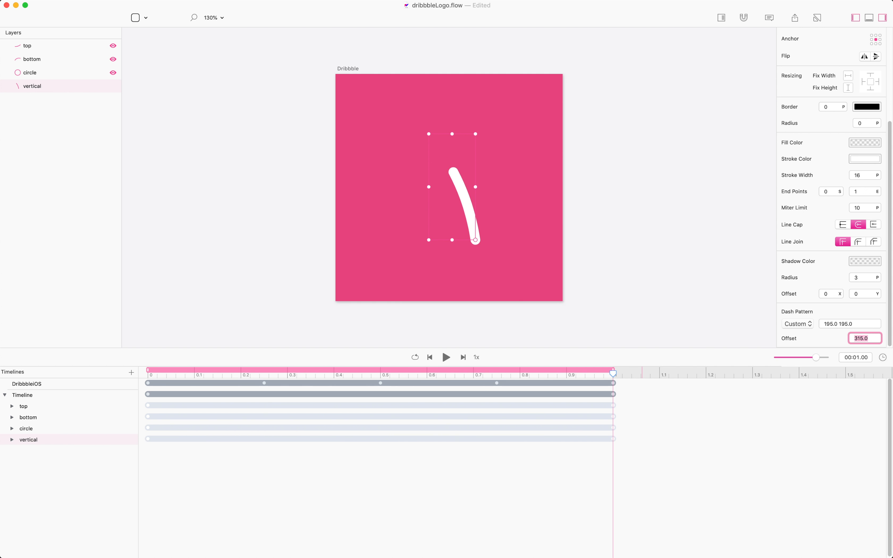
key(shift+Up)
key(shift+Up)
key(shift+Up)
key(shift+Up)
key(shift+Up)
key(shift+Up)
key(shift+Up)
key(shift+Up)
key(Up)
key(Up)
key(Up)
key(Up)
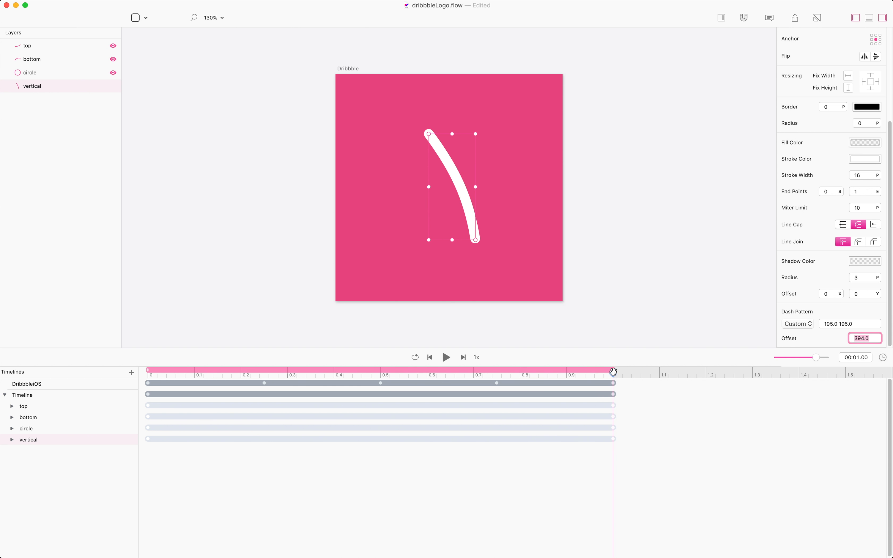
- Scrub through the vertical arc's animation, and make the top, bottom and circle layers visible alongside it
mouse_move(613, 373)
mouse_down()
mouse_move(358, 367)
mouse_move(634, 355)
mouse_move(56, 355)
mouse_up()
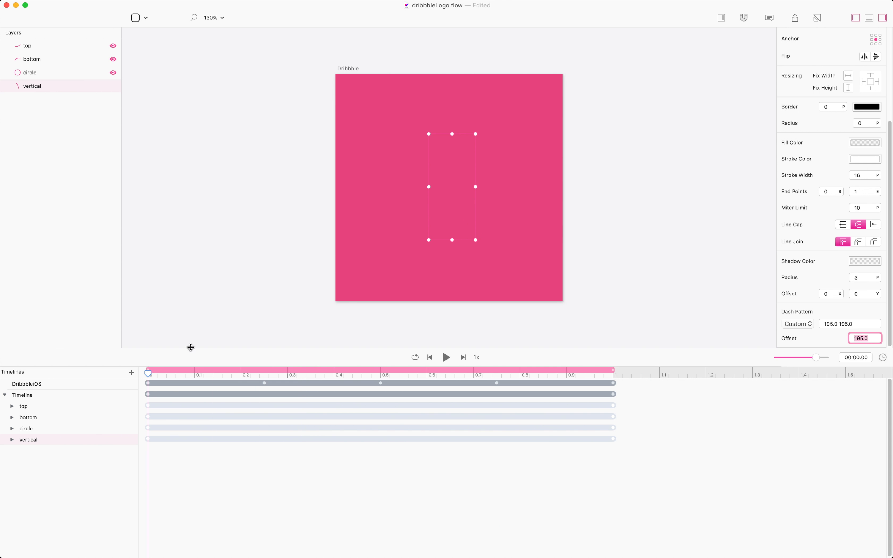
mouse_move(149, 373)
mouse_down()
mouse_move(171, 357)
mouse_move(656, 357)
mouse_move(218, 354)
mouse_move(714, 323)
mouse_move(199, 343)
mouse_move(709, 331)
mouse_up()
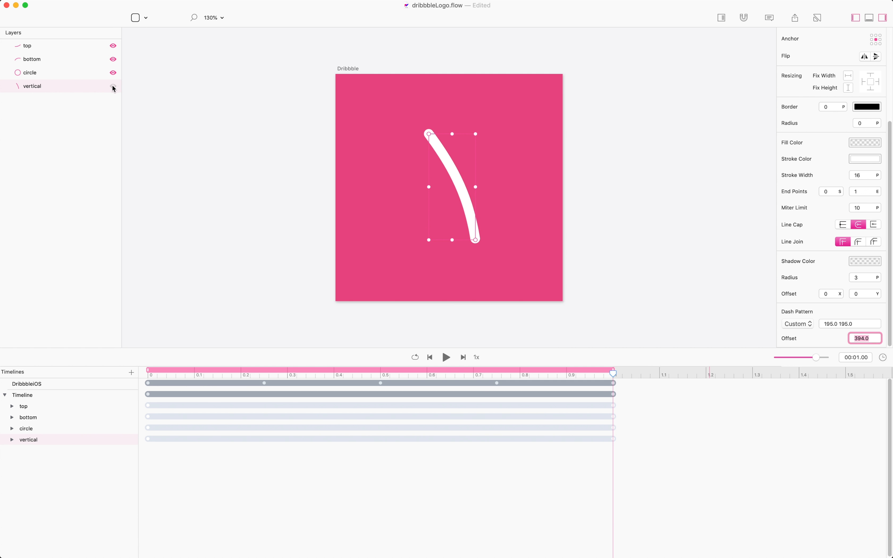
click(113, 86)
click(113, 45)
click(113, 59)
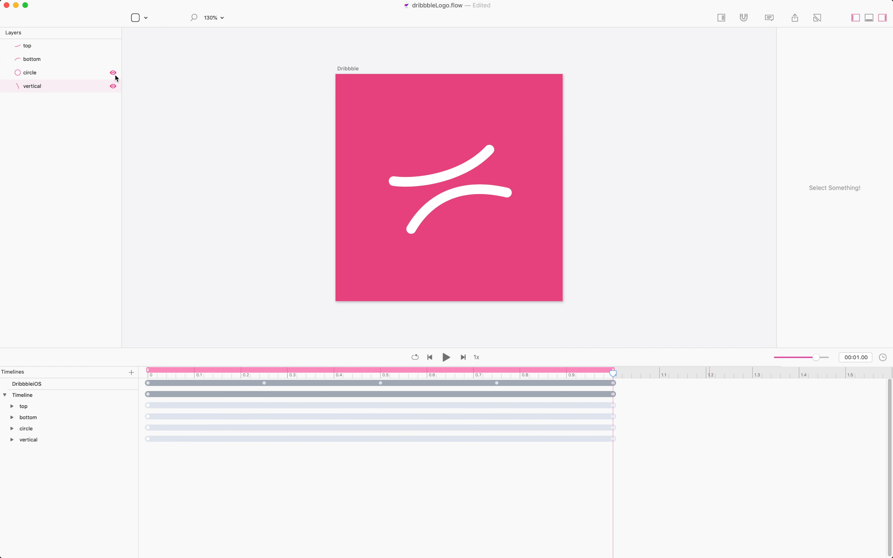
click(113, 73)
click(113, 87)
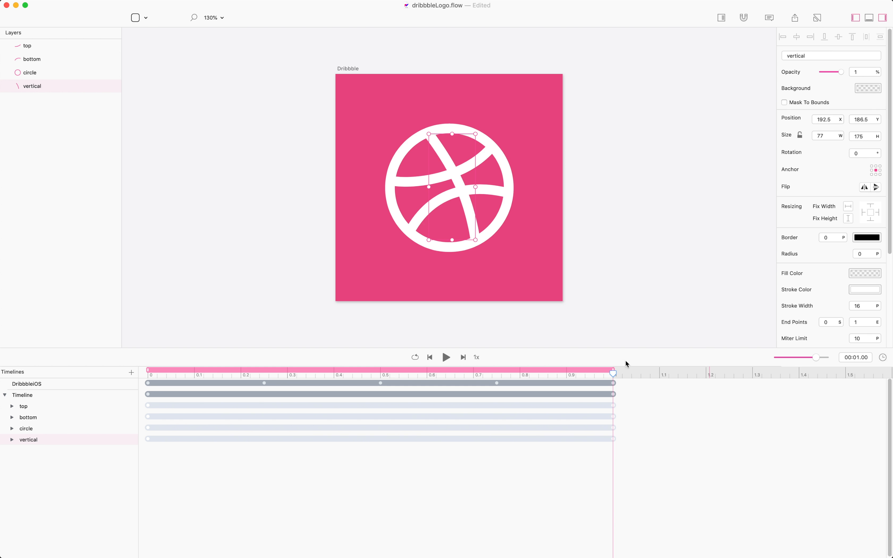
- With the playhead at 0.87 seconds, select the circle and try a rotation of 10 degrees in Relative Mode
mouse_move(612, 374)
mouse_down()
mouse_move(134, 372)
mouse_move(634, 361)
mouse_move(334, 362)
mouse_move(678, 331)
mouse_up()
mouse_move(613, 373)
mouse_down()
mouse_move(536, 376)
mouse_move(552, 376)
mouse_up()
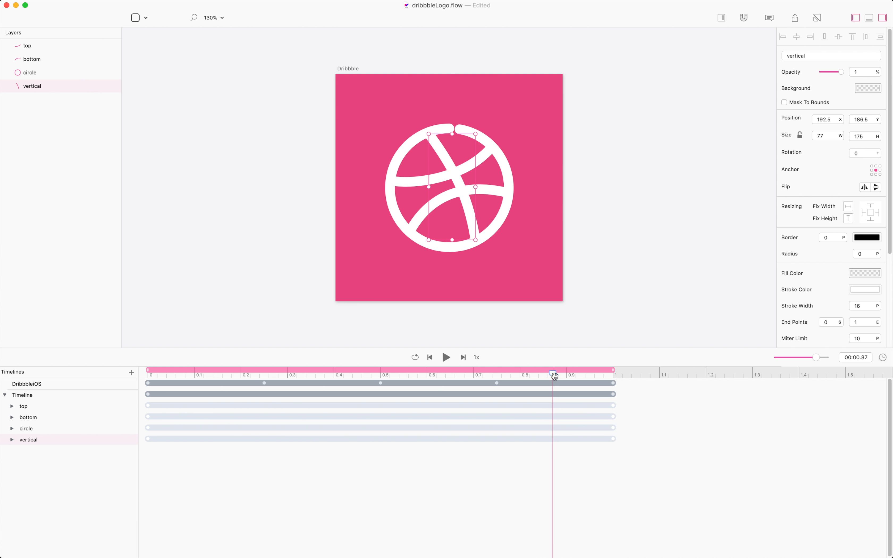
click(434, 55)
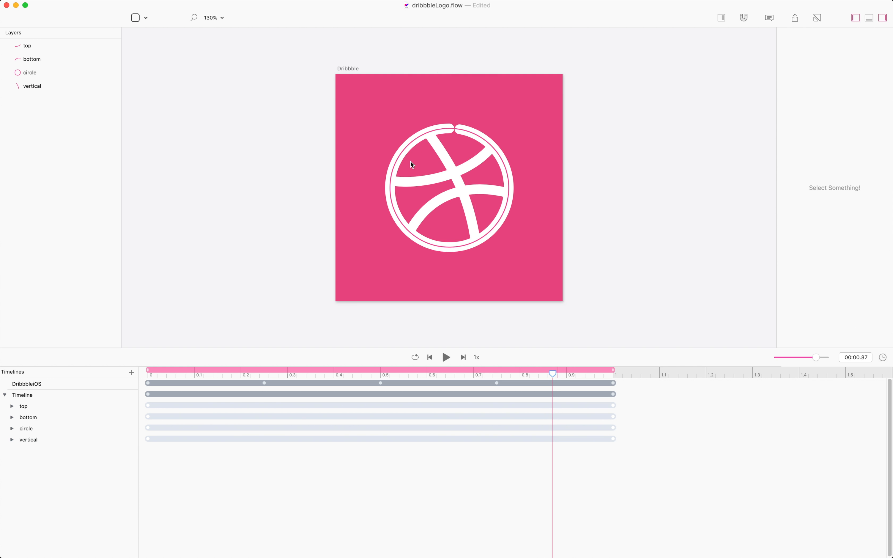
click(29, 73)
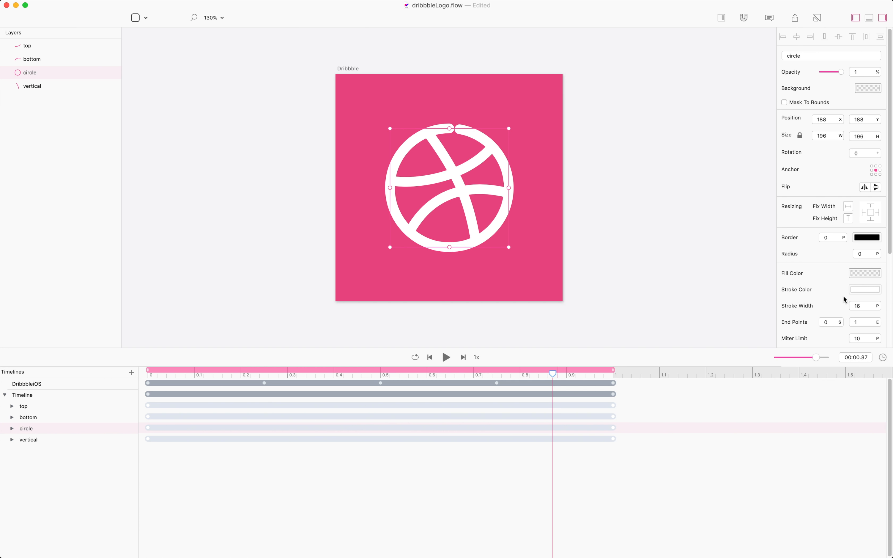
key(r)
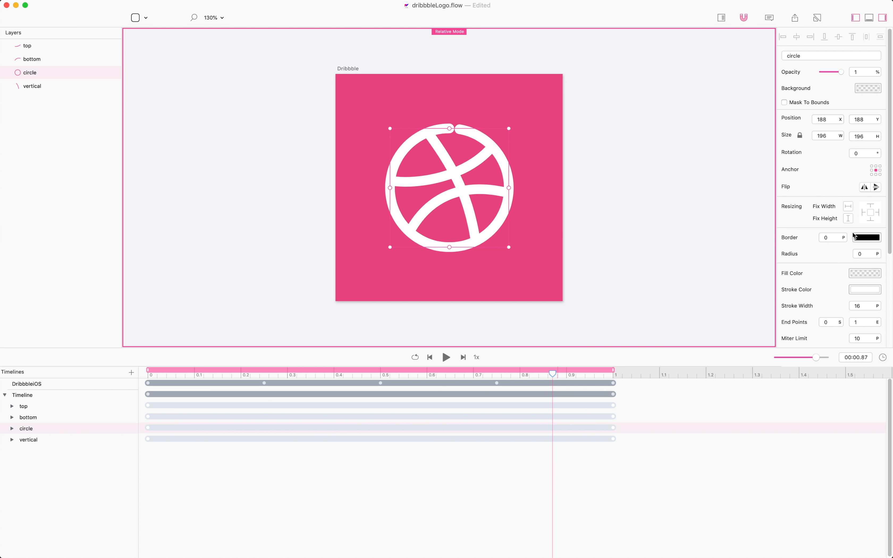
double_click(867, 156)
text(10)
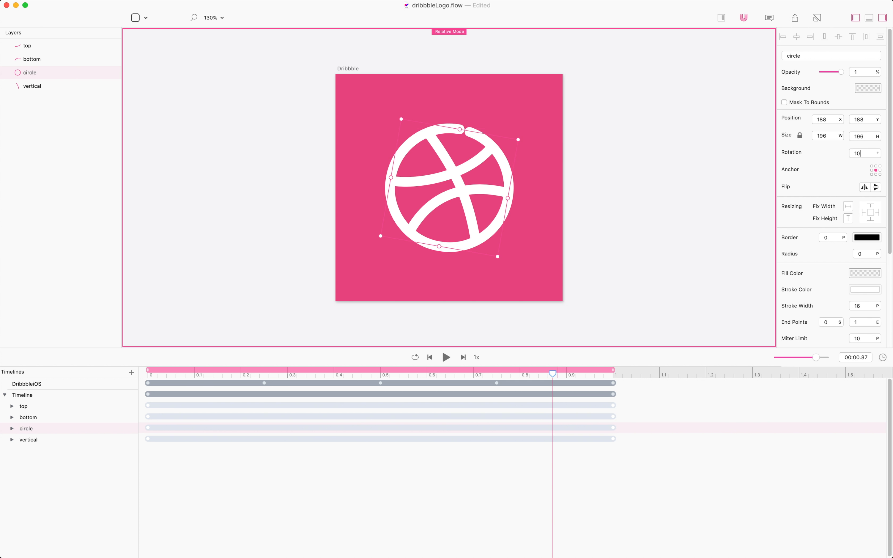
- Set the circle's rotation to -21 degrees, scrub to the end of the timeline and turn off Relative Mode
key(BackSpace)
key(BackSpace)
text(-20)
key(BackSpace)
text(2)
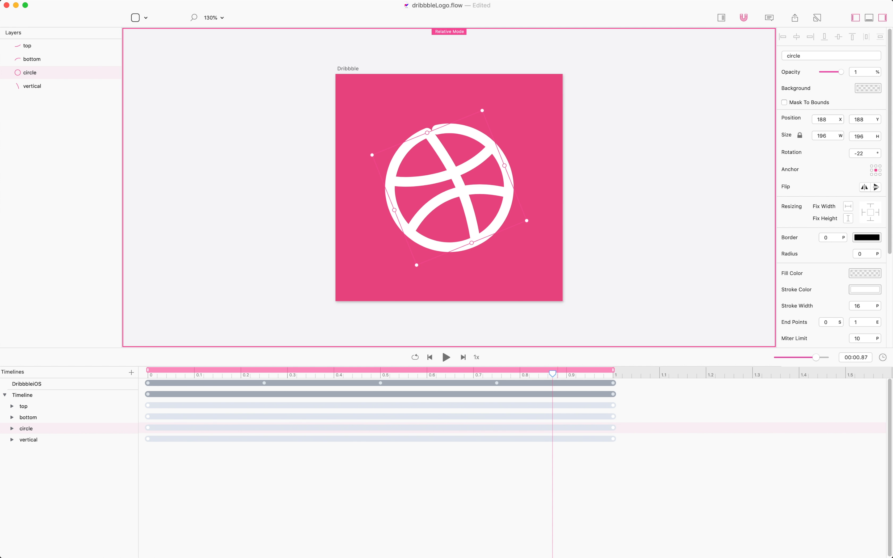
key(BackSpace)
text(1)
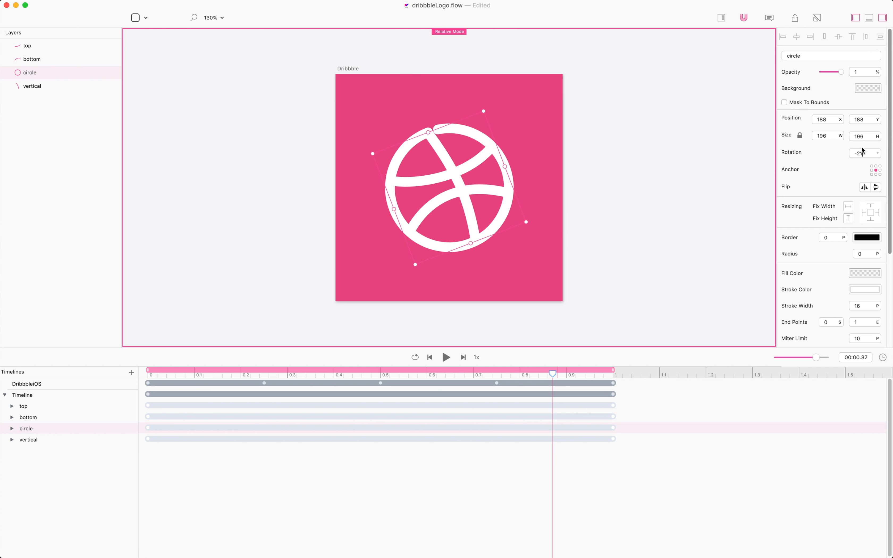
drag(556, 374, 628, 363)
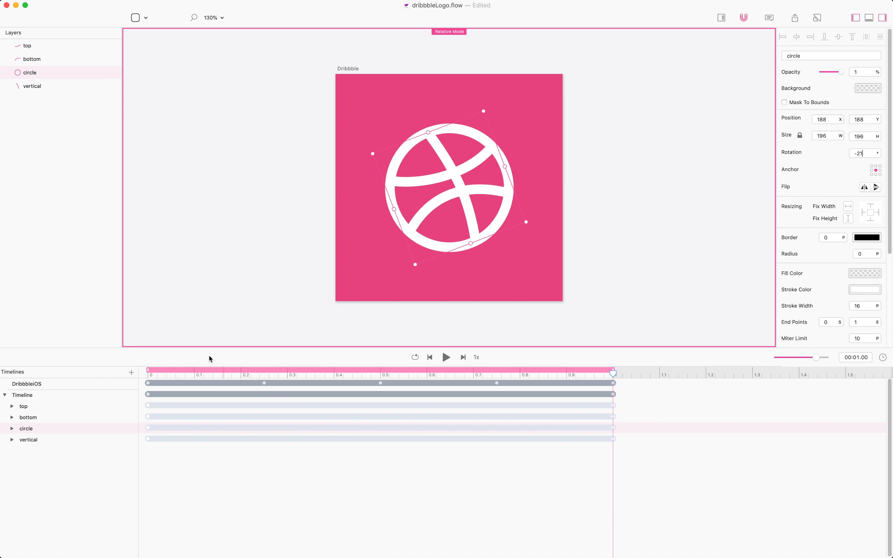
key(super+r)
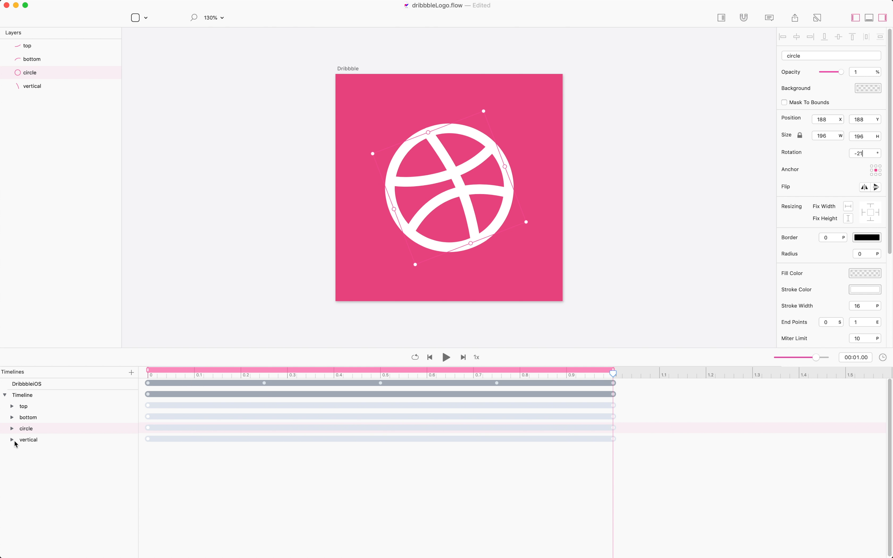
- Expand all tracks of the second timeline and shorten their dash offset animations to end at 0.25 seconds
click(5, 396)
click(5, 396)
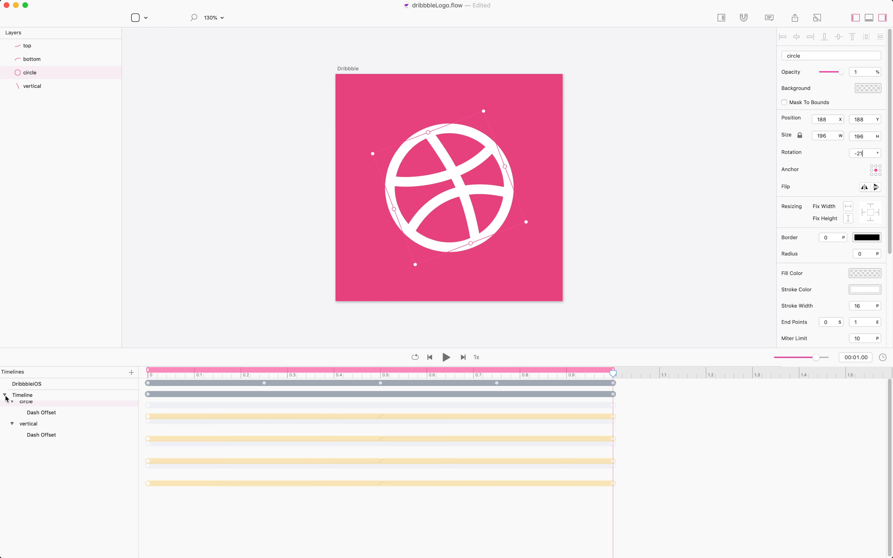
drag(644, 498, 264, 417)
- Stagger the dash offset segments: circle starting at 0.04 seconds, bottom at about 0.09 seconds, and top ending at 1 second
click(292, 465)
drag(292, 465, 163, 415)
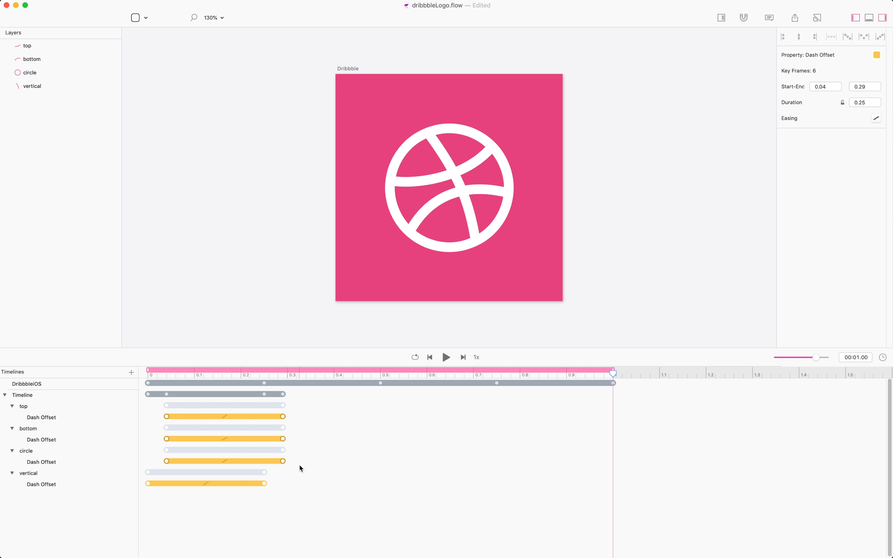
drag(290, 444, 193, 417)
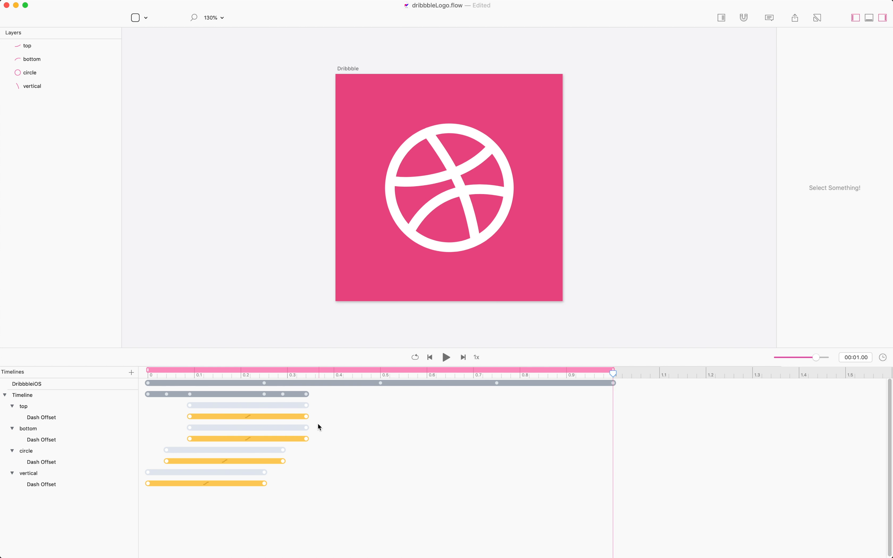
drag(318, 424, 186, 413)
drag(306, 417, 613, 417)
- Distribute all the dash offset segments evenly across the timeline and play the animation
key(super+a)
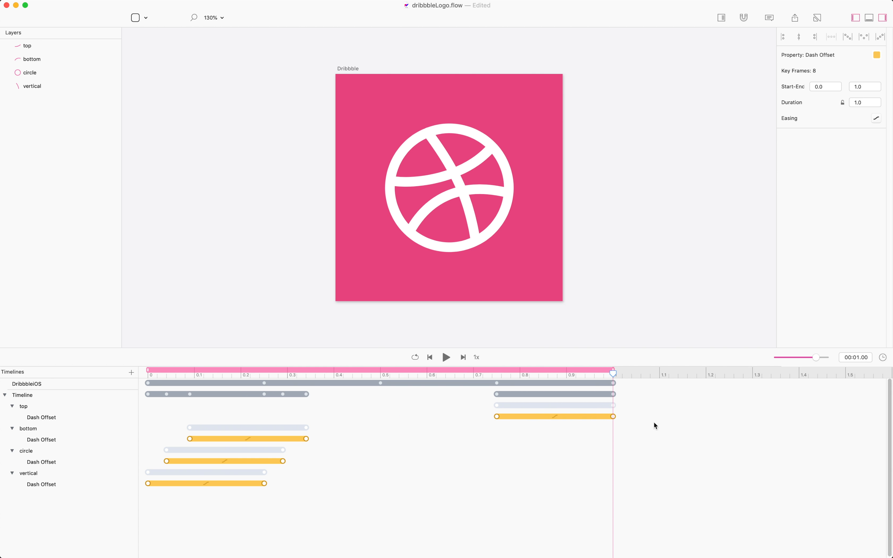
click(848, 37)
click(697, 220)
key(space)
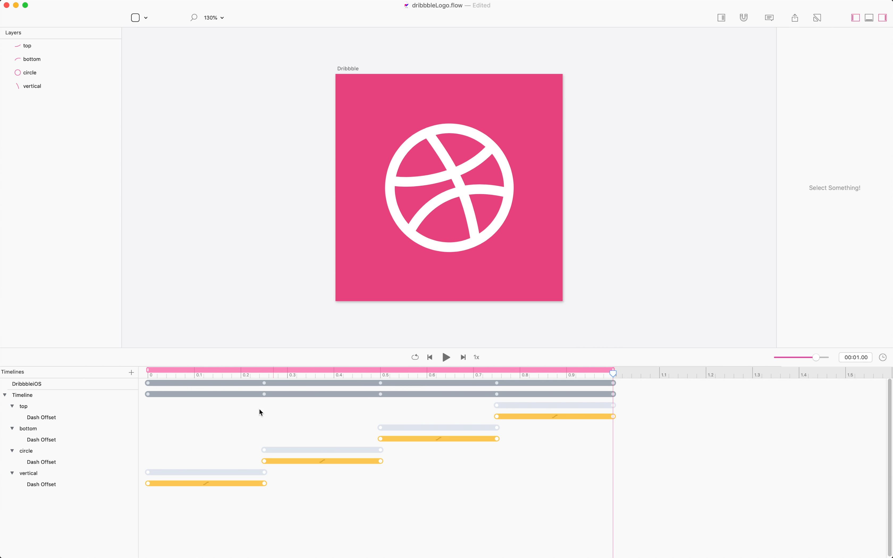
- Group all four layers, scrub to the start of the timeline and name the group Logo
key(super+a)
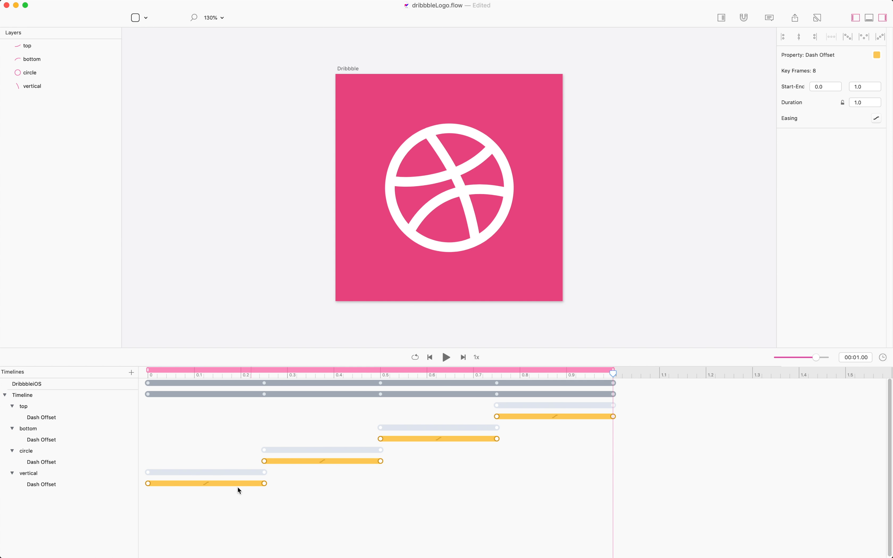
click(54, 86)
key(super+a)
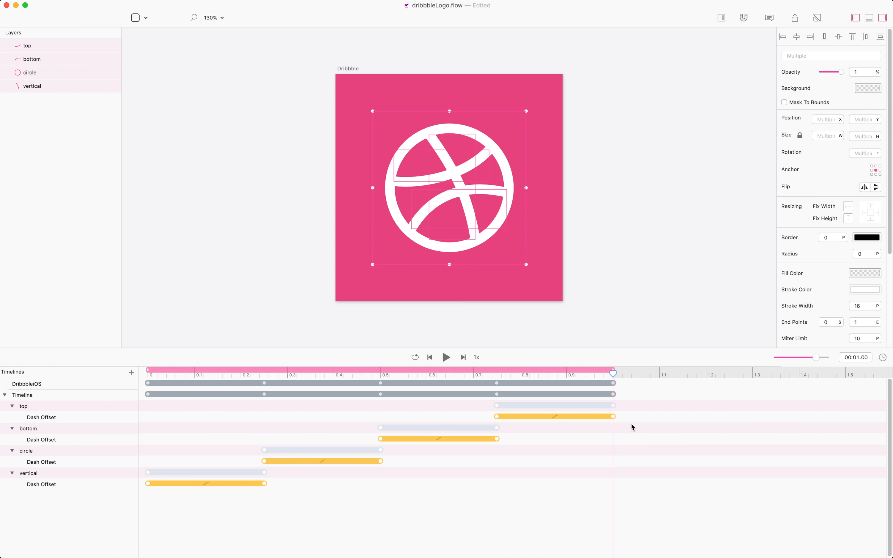
key(super+g)
drag(613, 373, 58, 362)
double_click(34, 48)
text(Logo)
key(Return)
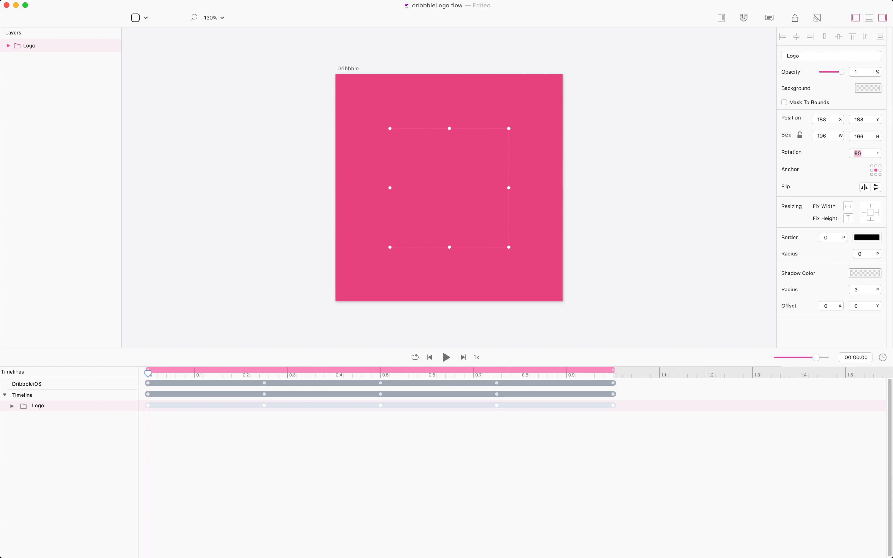
- Clear the Logo group's rotation value, deselect the group and play the animation
key(BackSpace)
click(249, 192)
key(space)
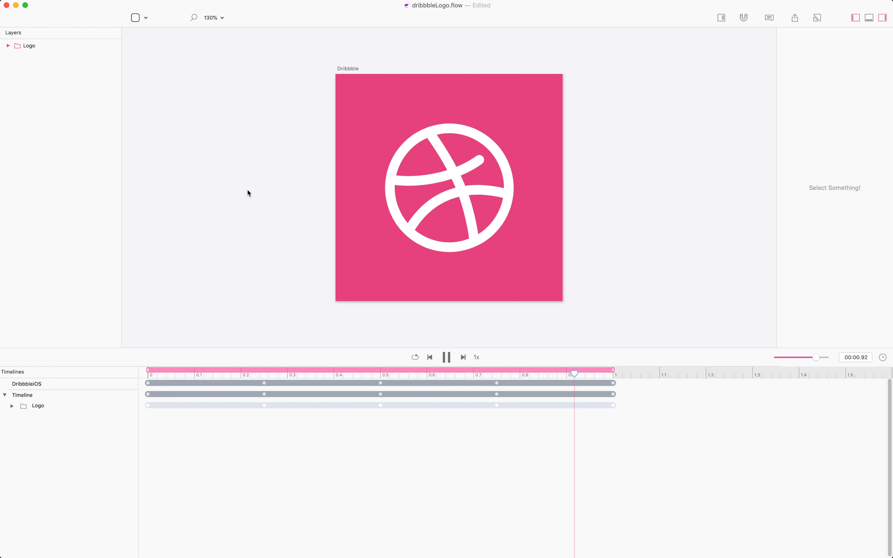
- Close the export settings without exporting and rename the Timeline timeline as DribbleHTML
key(super+e)
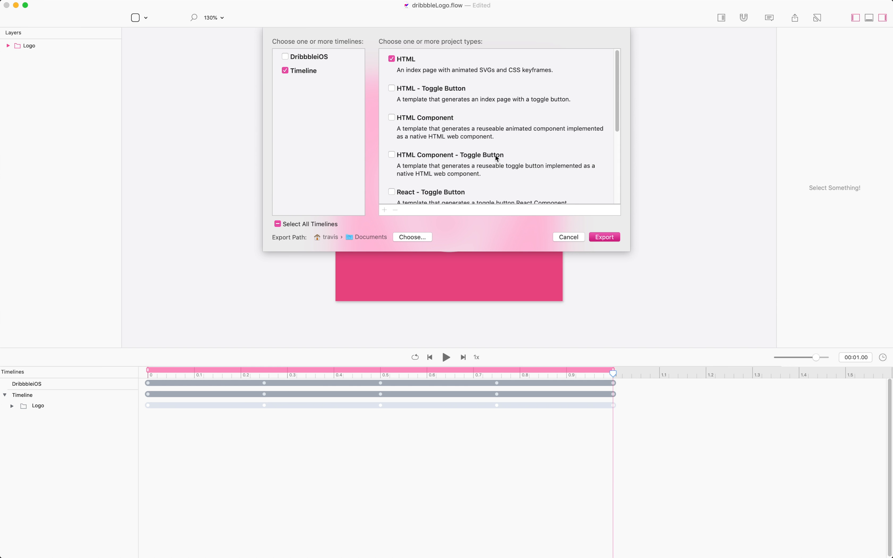
key(Escape)
click(26, 395)
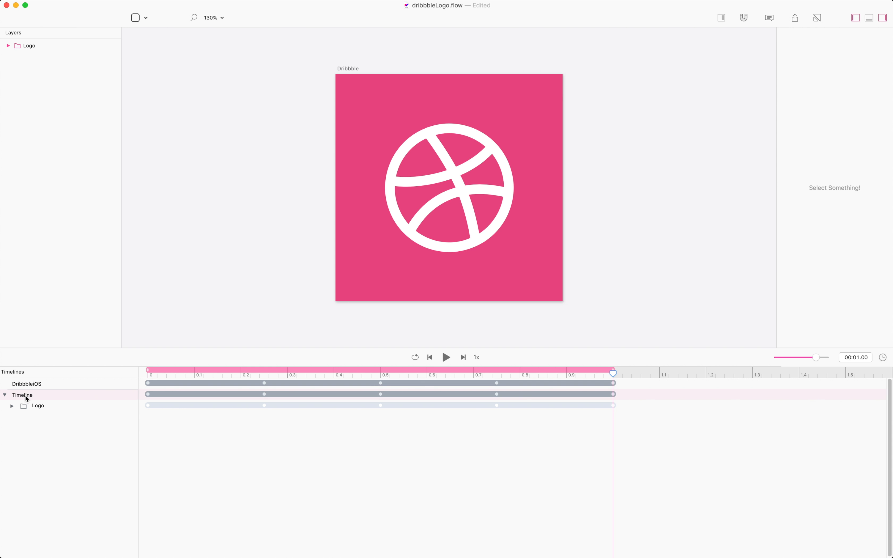
double_click(25, 396)
text(Dribble)
text(HTML)
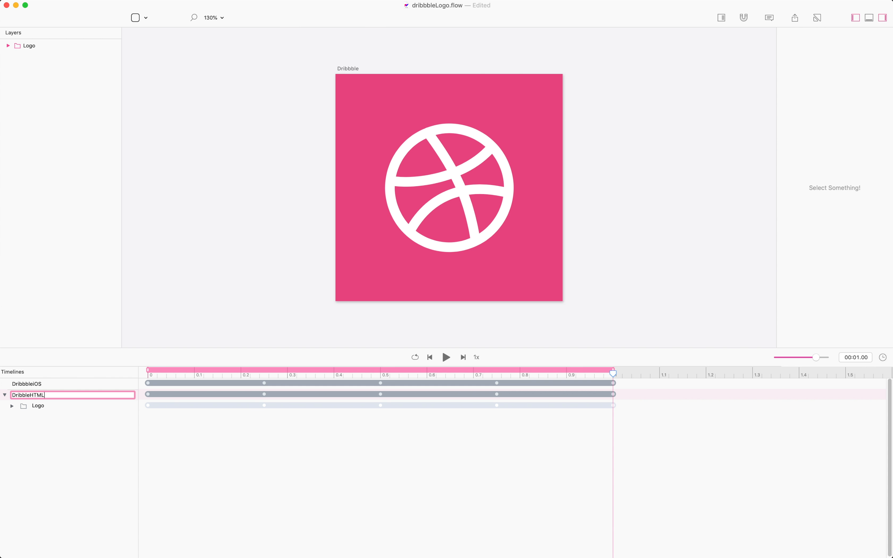
key(Return)
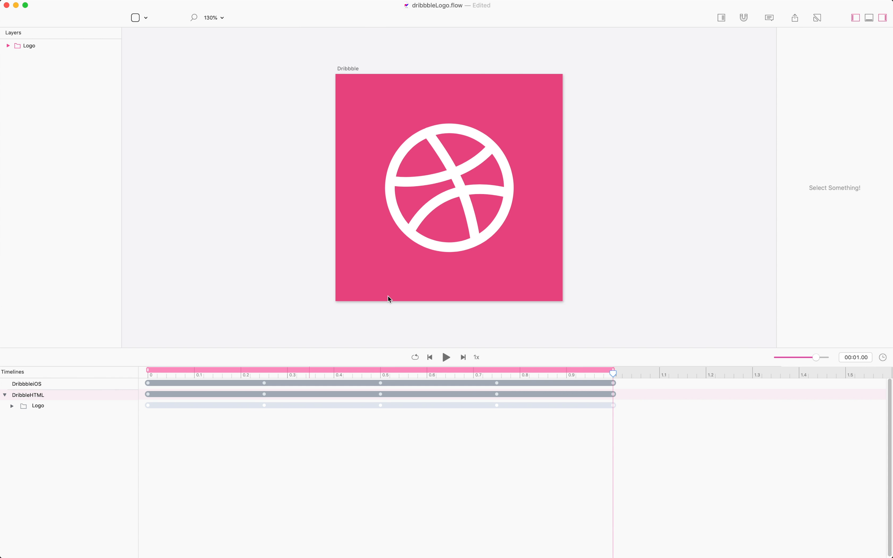
- Export the DribbleHTML timeline as an HTML project to the Documents folder and open the exported folder
key(super+e)
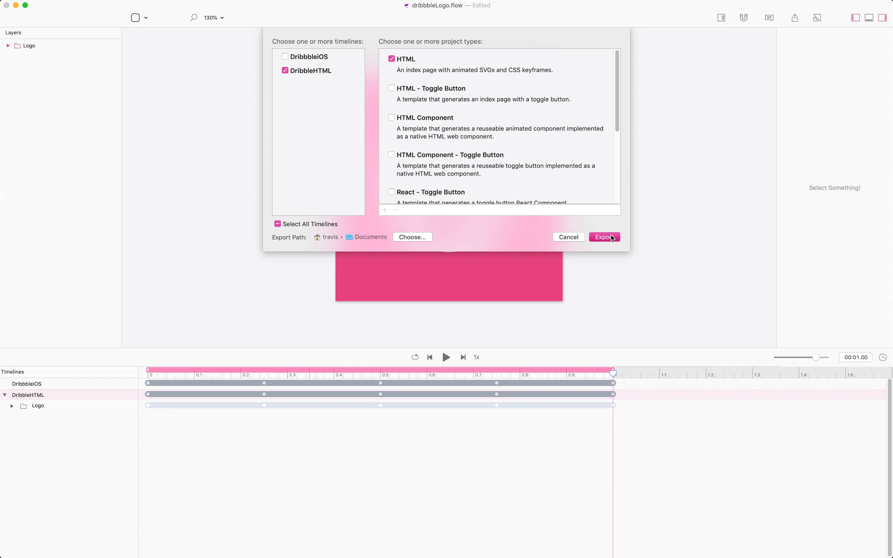
click(611, 238)
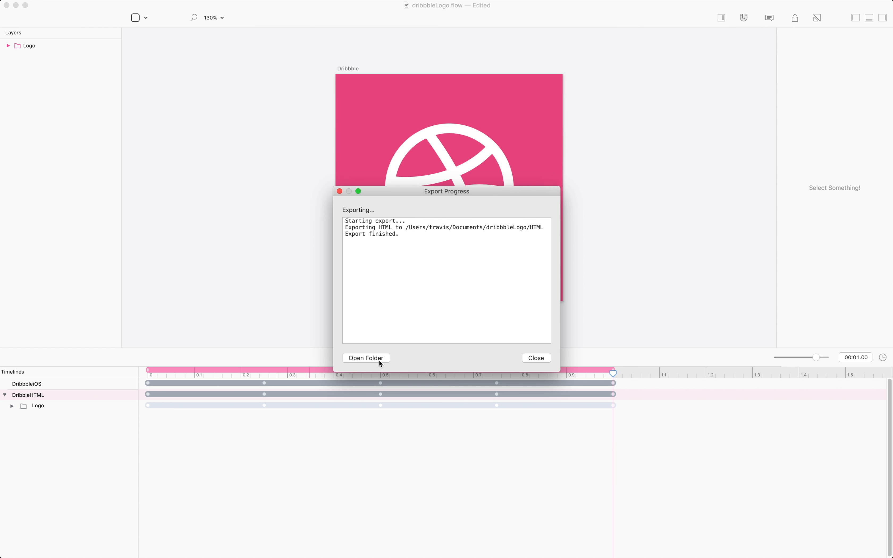
click(379, 361)
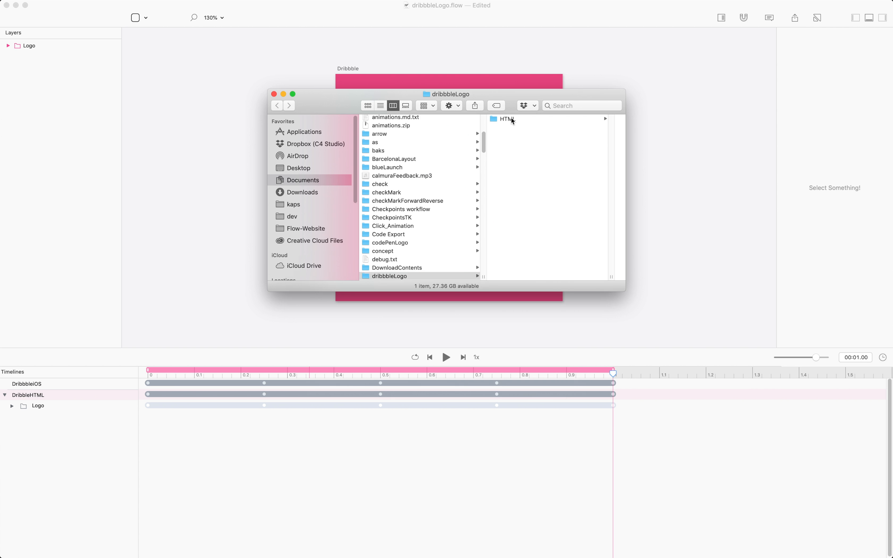
- Open DribbleHtml.html from the exported HTML/DribbleHtml folder in the browser and play the logo animation twice
click(512, 119)
click(601, 118)
click(558, 127)
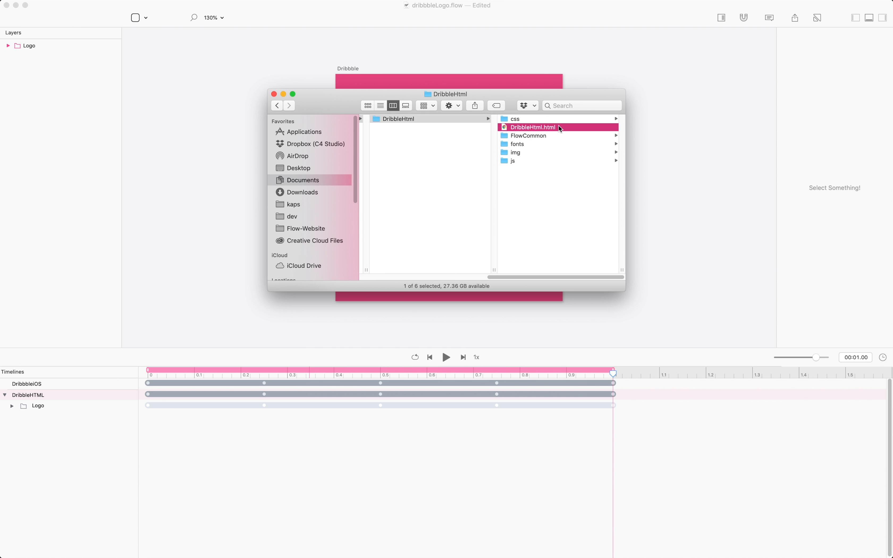
double_click(558, 126)
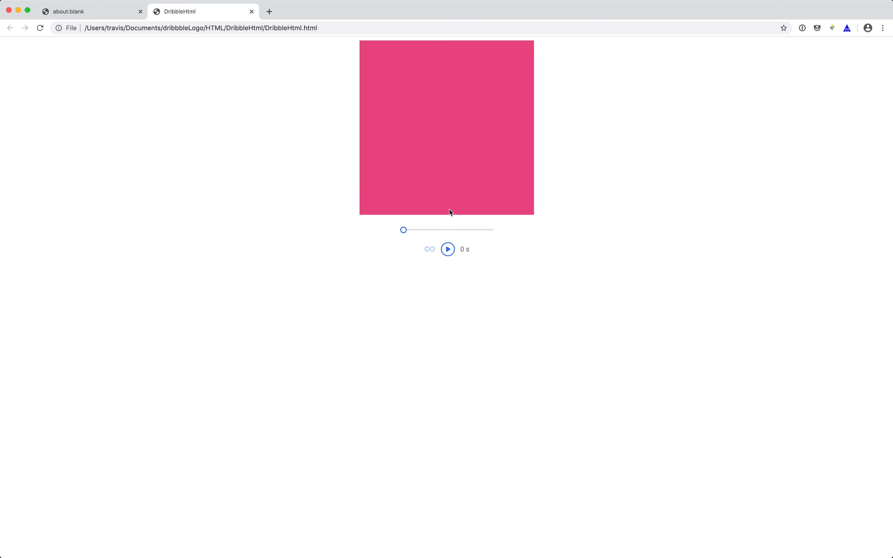
click(449, 251)
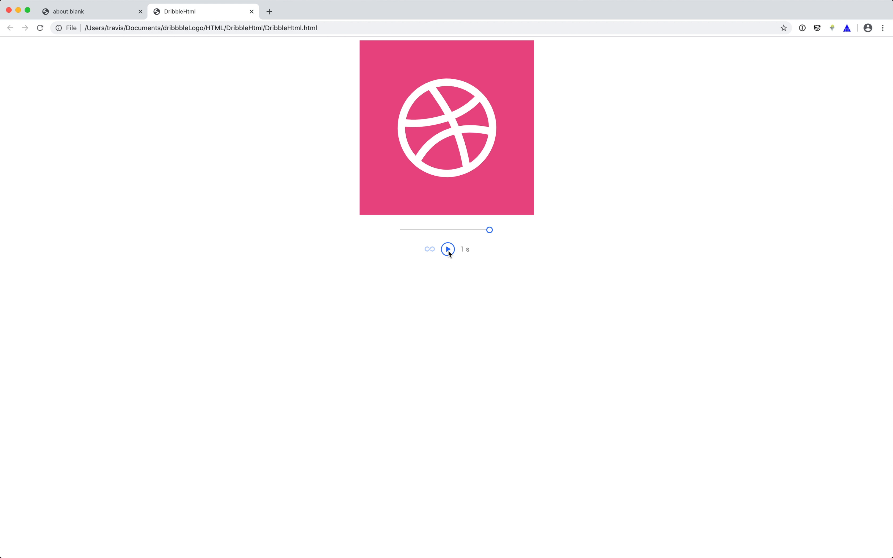
click(449, 252)
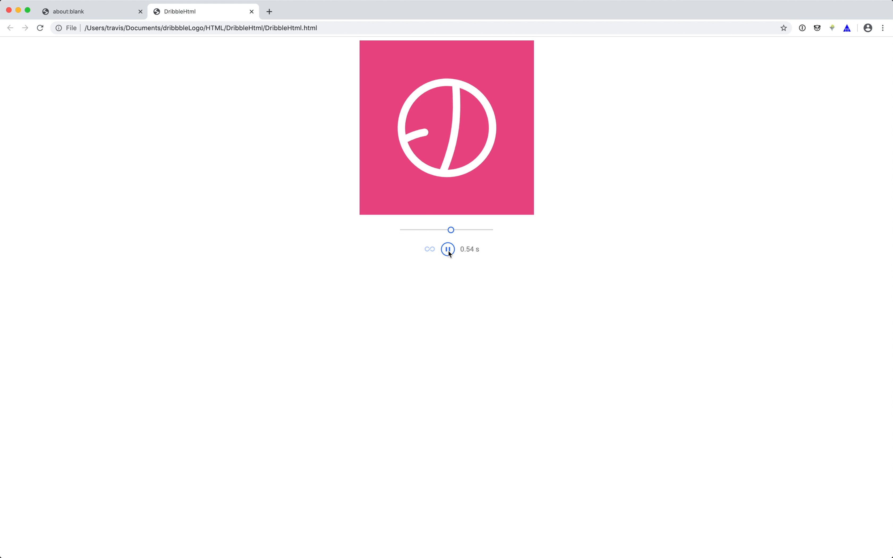